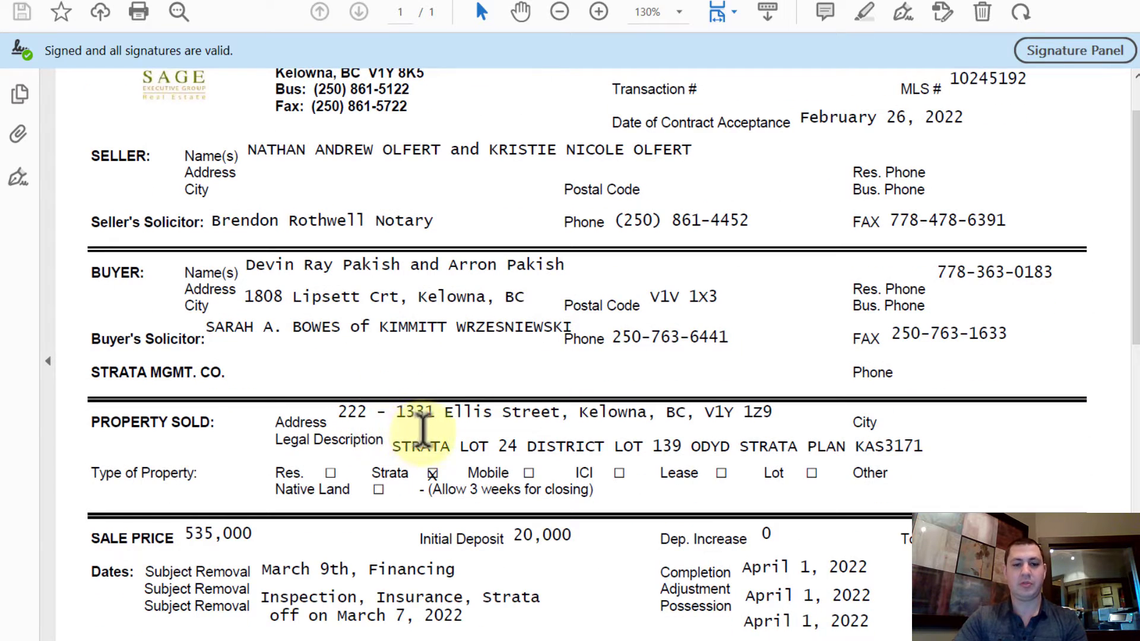
# Step: Open the signed Disclosure of Referral Payment PDF from the Downloads folder
pyautogui.scroll(-7, 416, 416)
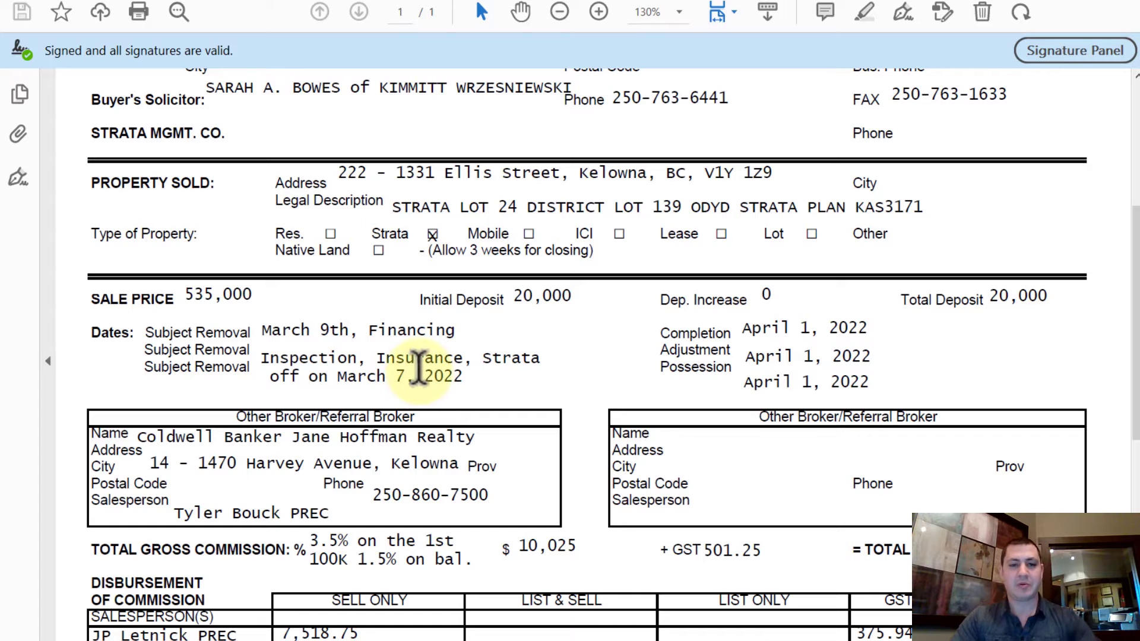
pyautogui.scroll(-5, 419, 365)
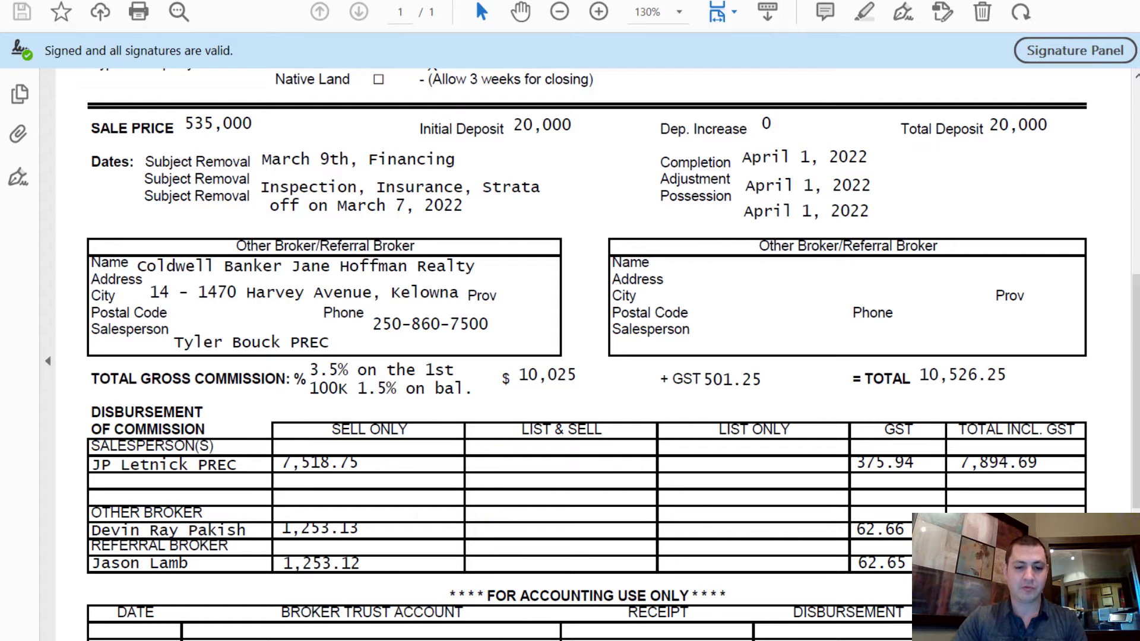
pyautogui.click(428, 603)
pyautogui.doubleClick(295, 173)
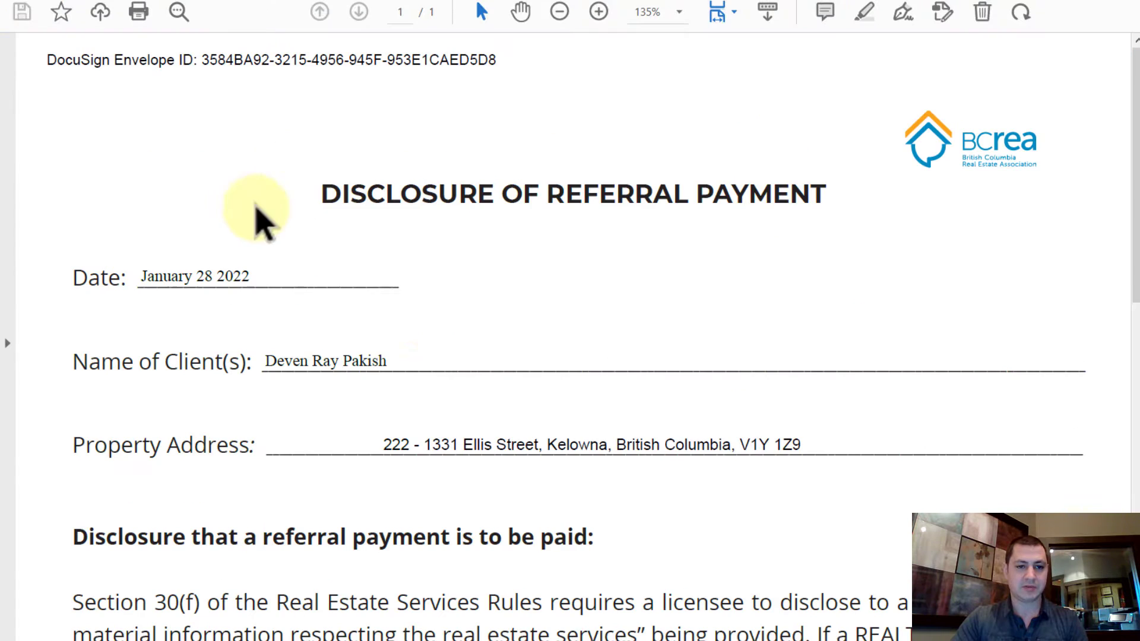
# Step: Review the disclosure's 12.5% buyer's agent commission referral, then return to the DocuSign home page
pyautogui.scroll(-2, 499, 290)
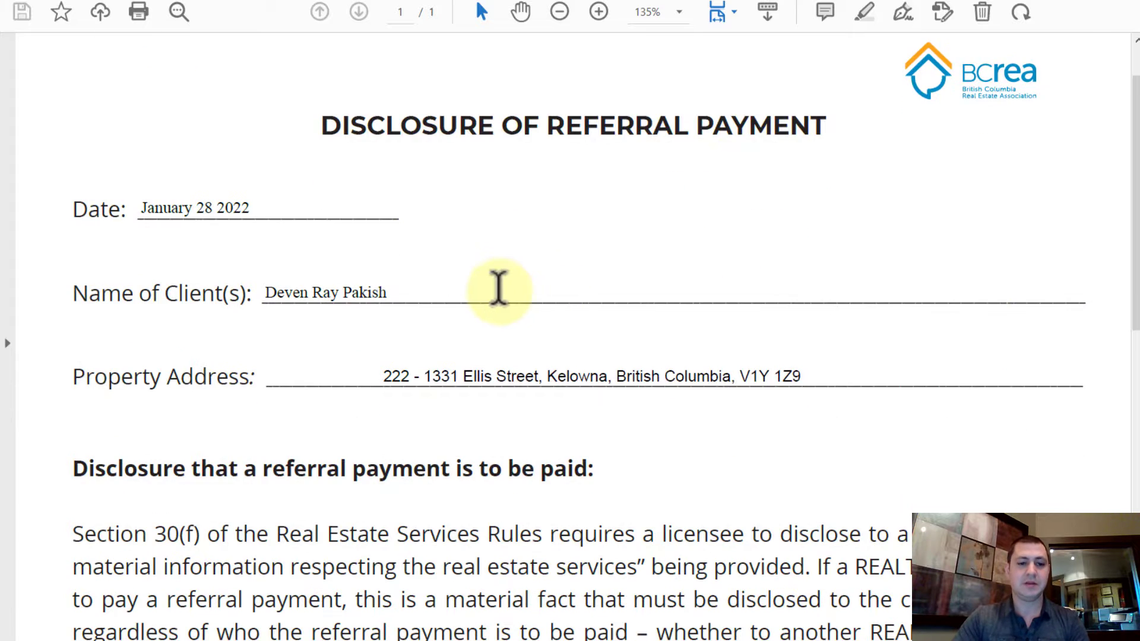
pyautogui.scroll(-9, 499, 290)
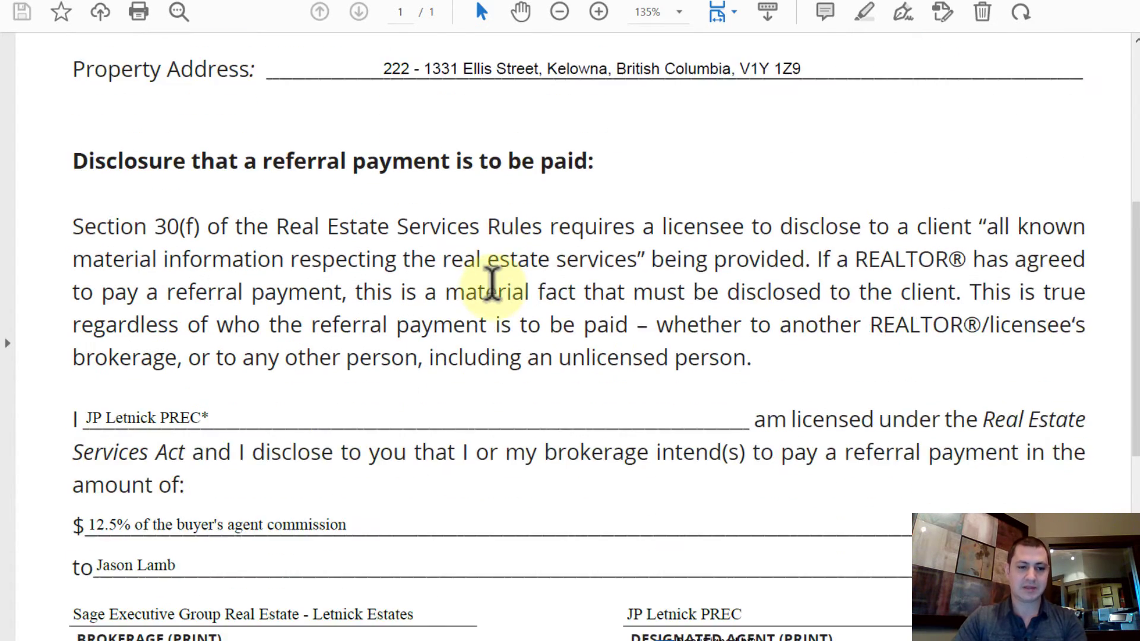
pyautogui.scroll(-3, 492, 284)
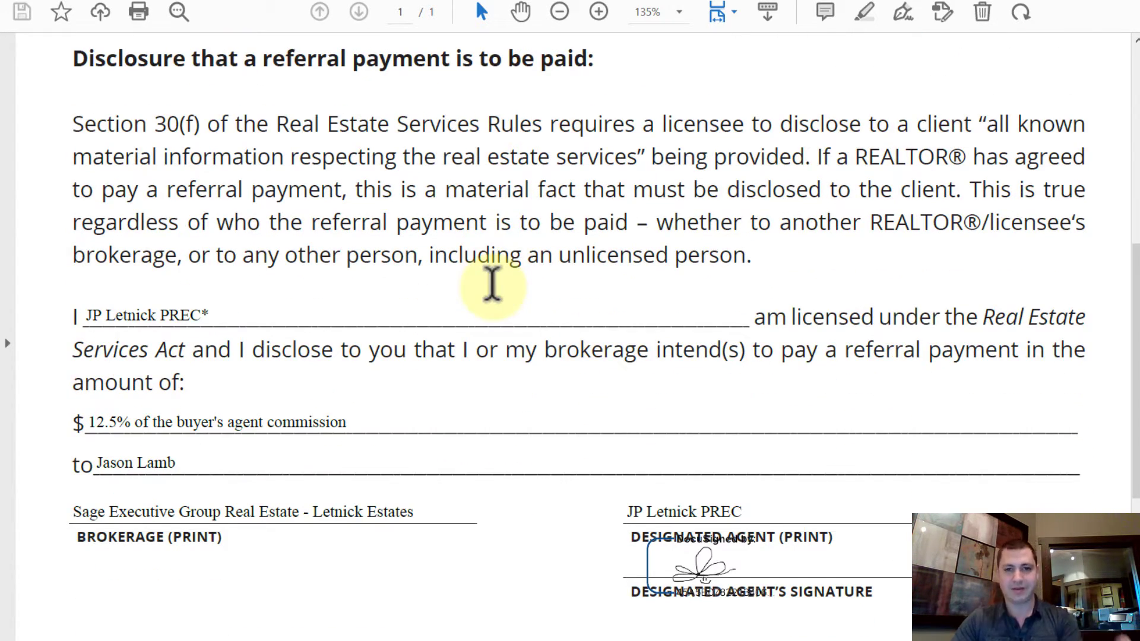
pyautogui.scroll(-1, 367, 201)
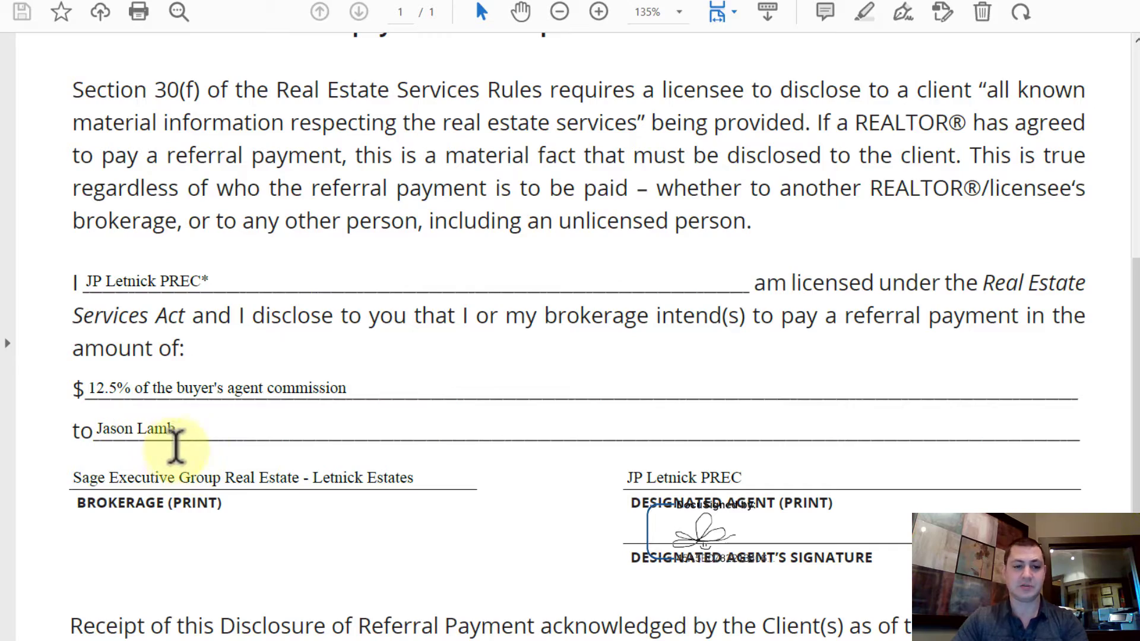
pyautogui.scroll(8, 376, 394)
pyautogui.scroll(-9, 484, 439)
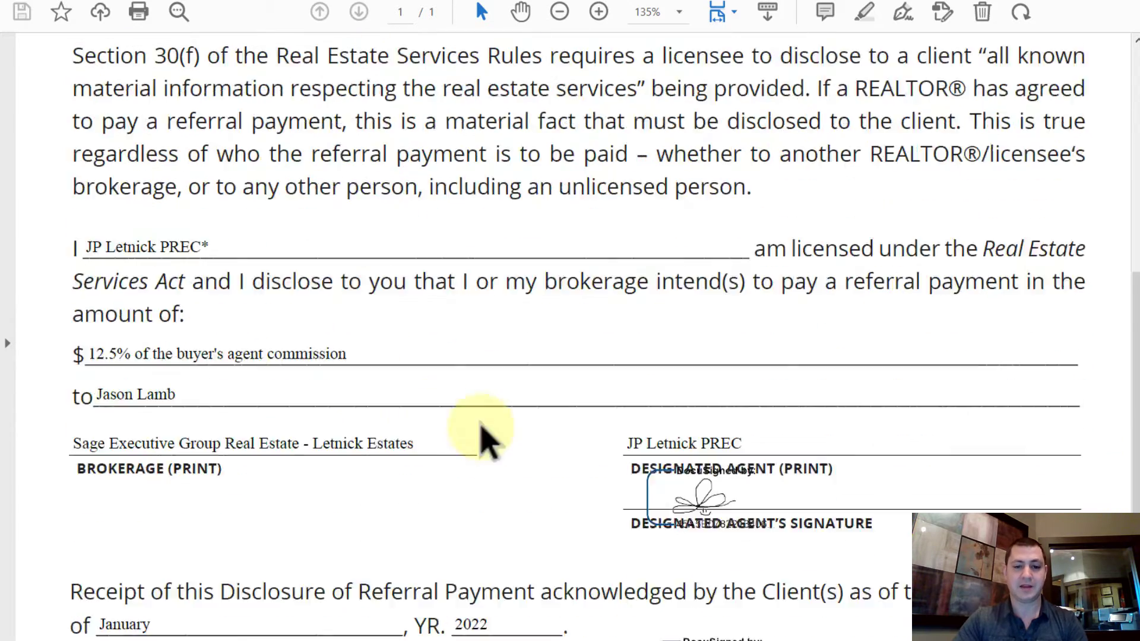
pyautogui.scroll(-4, 484, 439)
pyautogui.scroll(15, 453, 433)
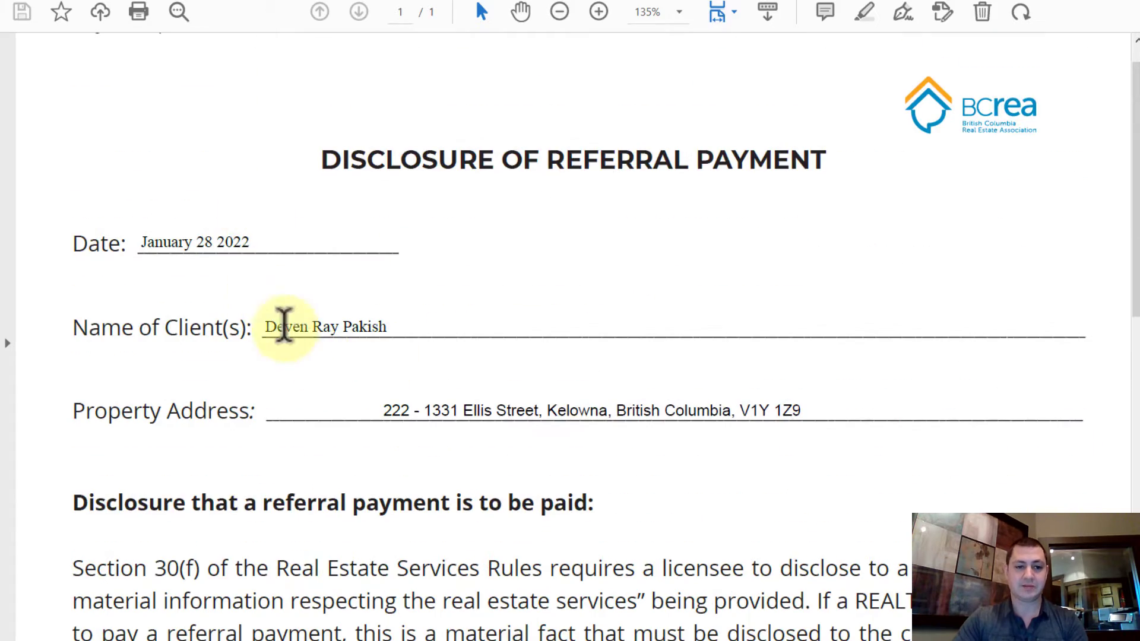
pyautogui.click(493, 638)
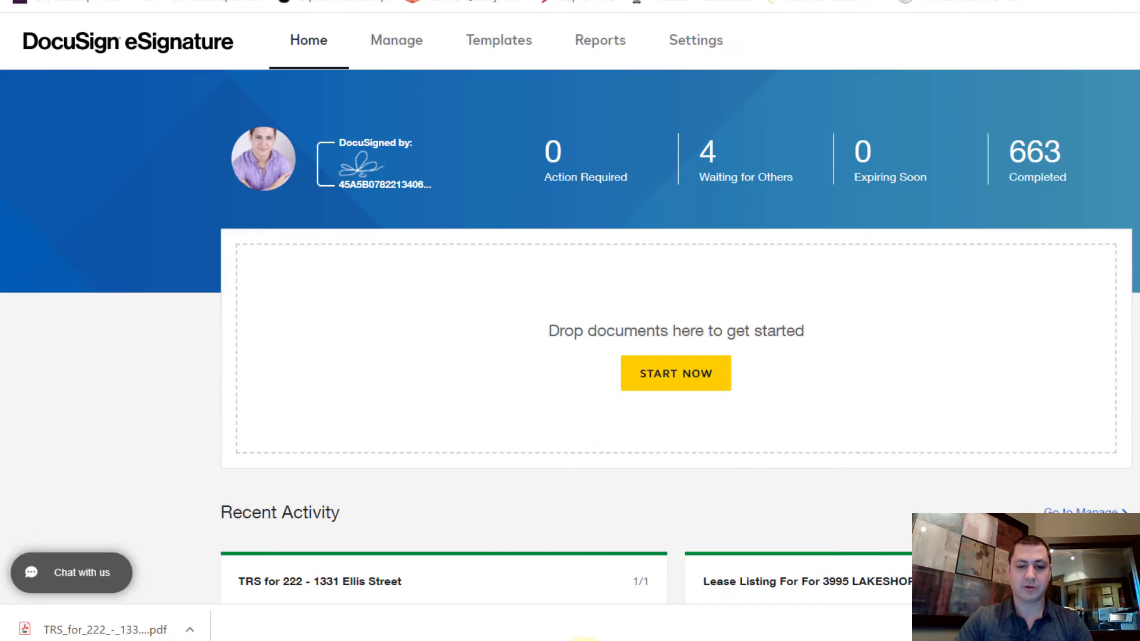
# Step: Bring the signed Transaction Record Sheet PDF back to the front in Acrobat
pyautogui.moveTo(585, 640)
pyautogui.click(600, 616)
pyautogui.click(484, 584)
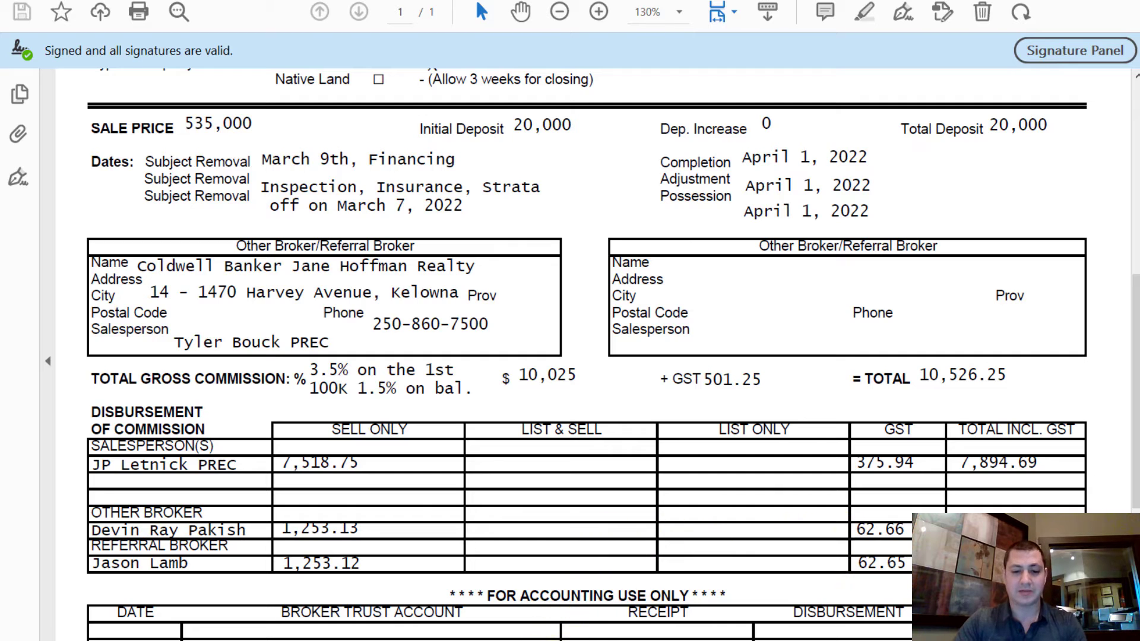
# Step: Create an envelope from the Personal Referral Form - Sage template and advance to field preparation
pyautogui.hotkey('alt', 'Tab')
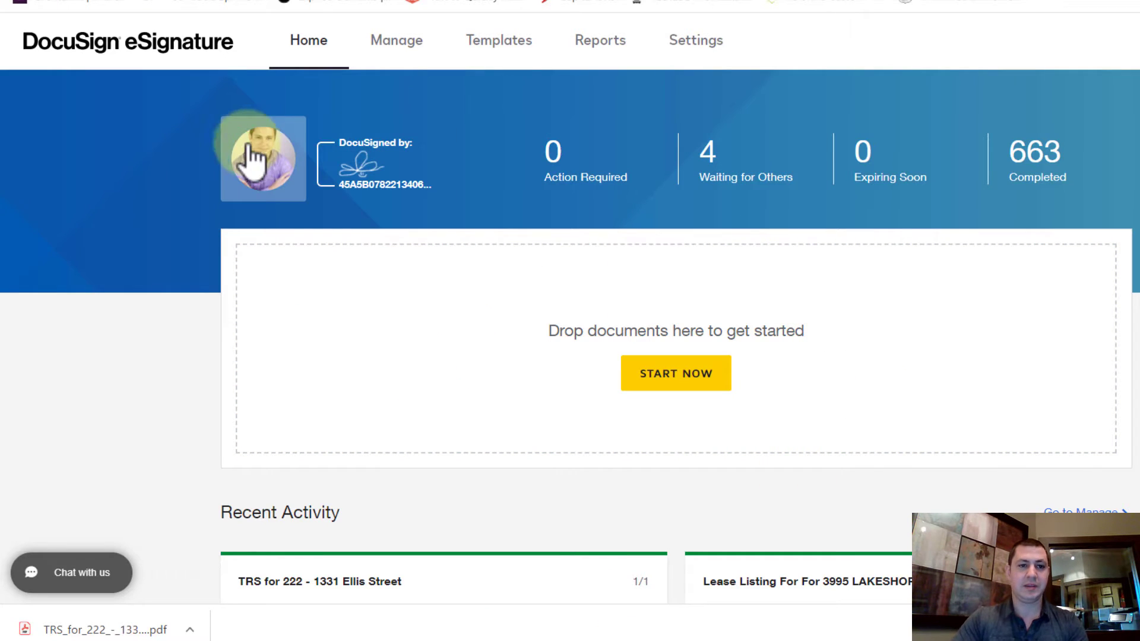
pyautogui.click(509, 59)
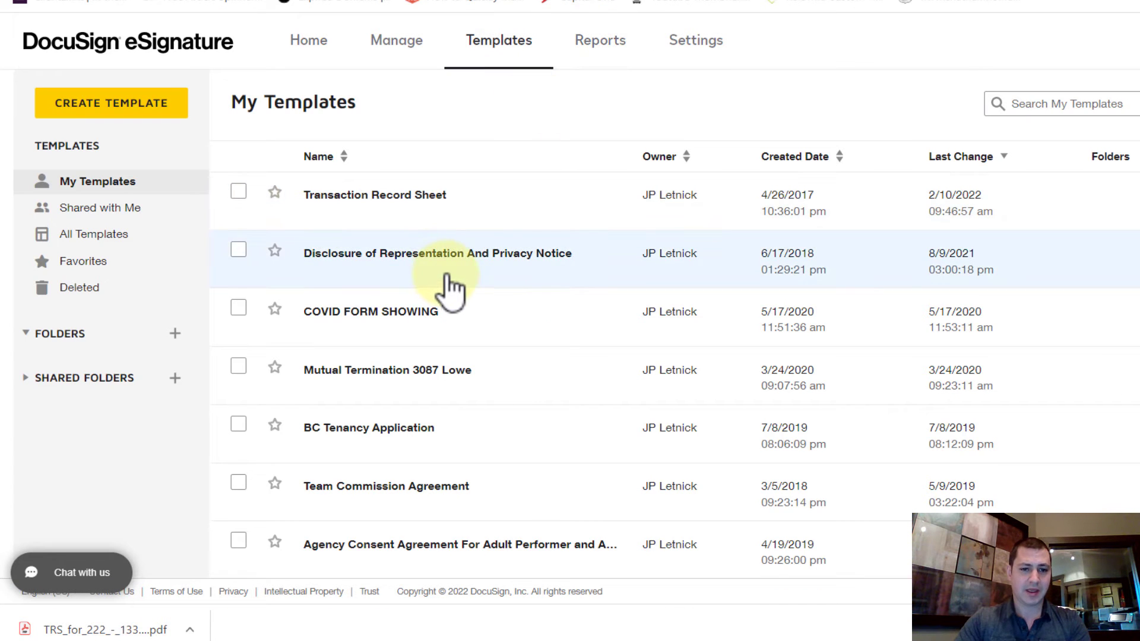
pyautogui.scroll(-5, 377, 387)
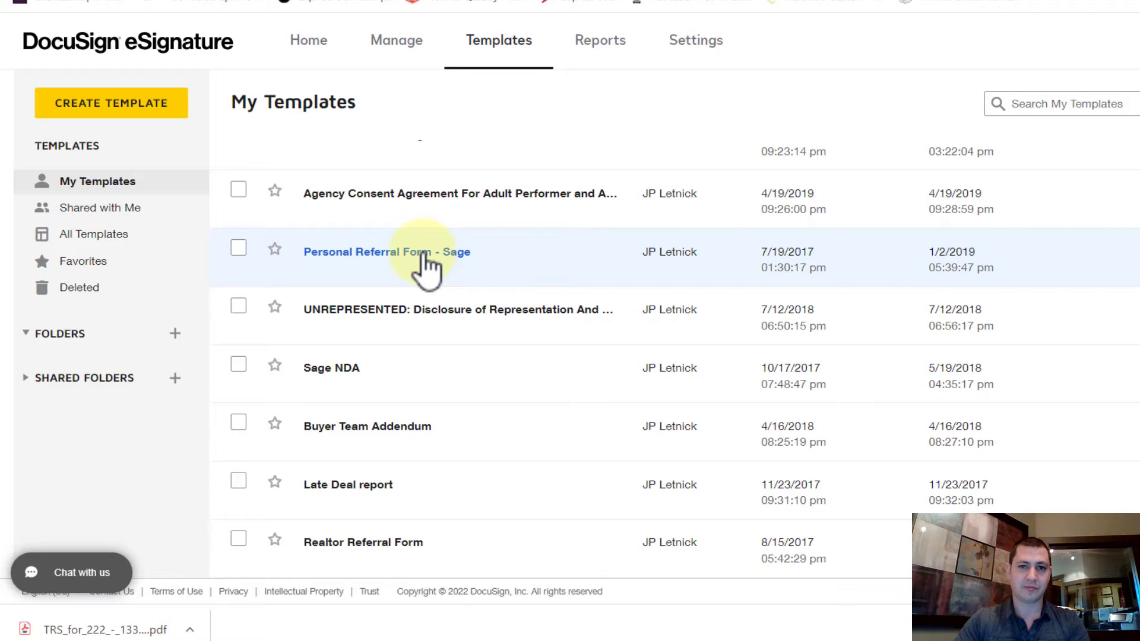
pyautogui.click(428, 253)
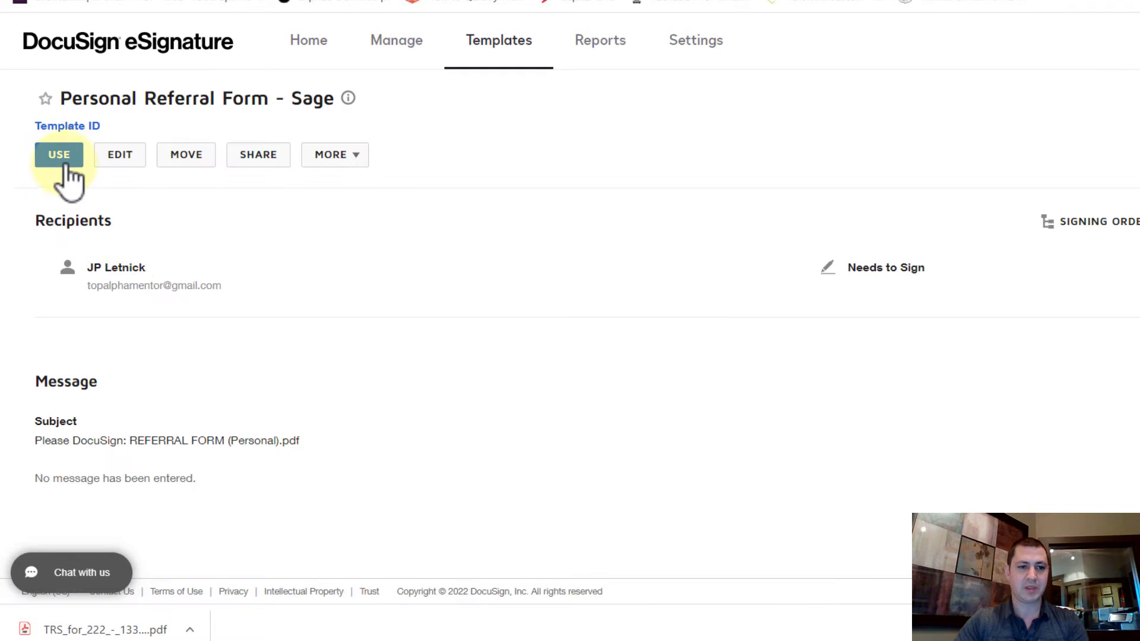
pyautogui.click(66, 159)
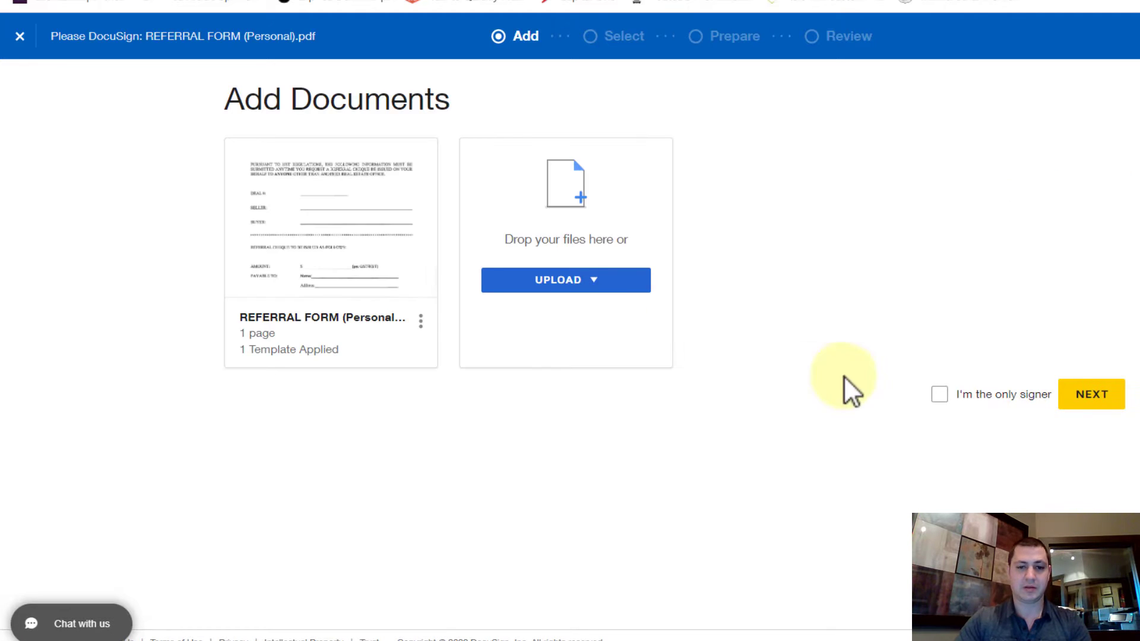
pyautogui.click(1081, 397)
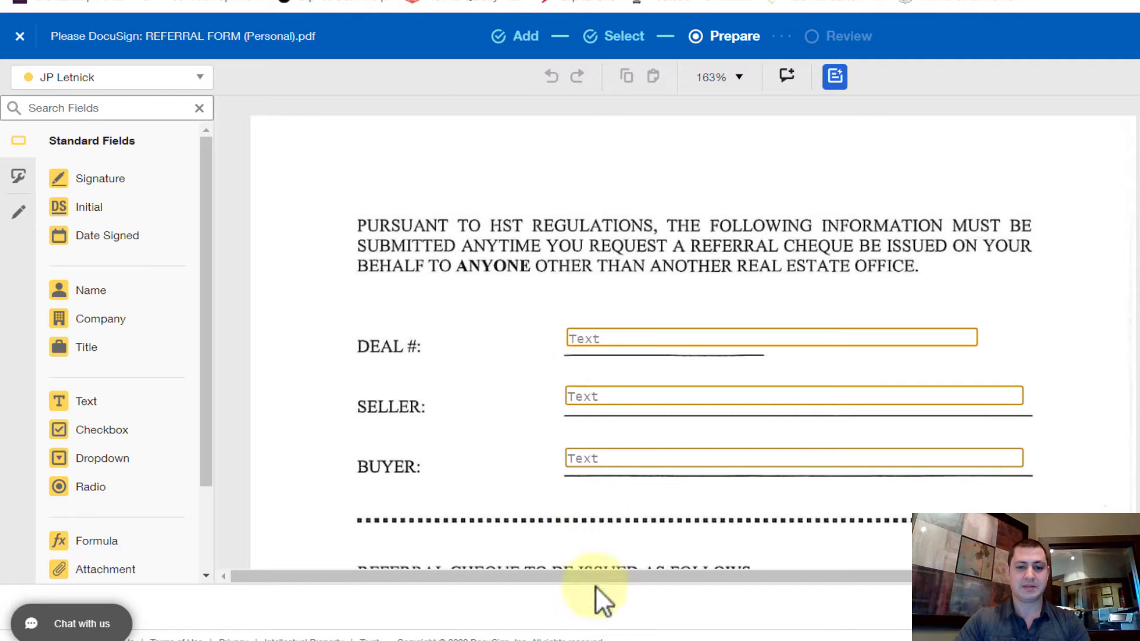
# Step: Copy the property address from the Transaction Record Sheet into the Deal # field
pyautogui.moveTo(540, 634)
pyautogui.click(481, 588)
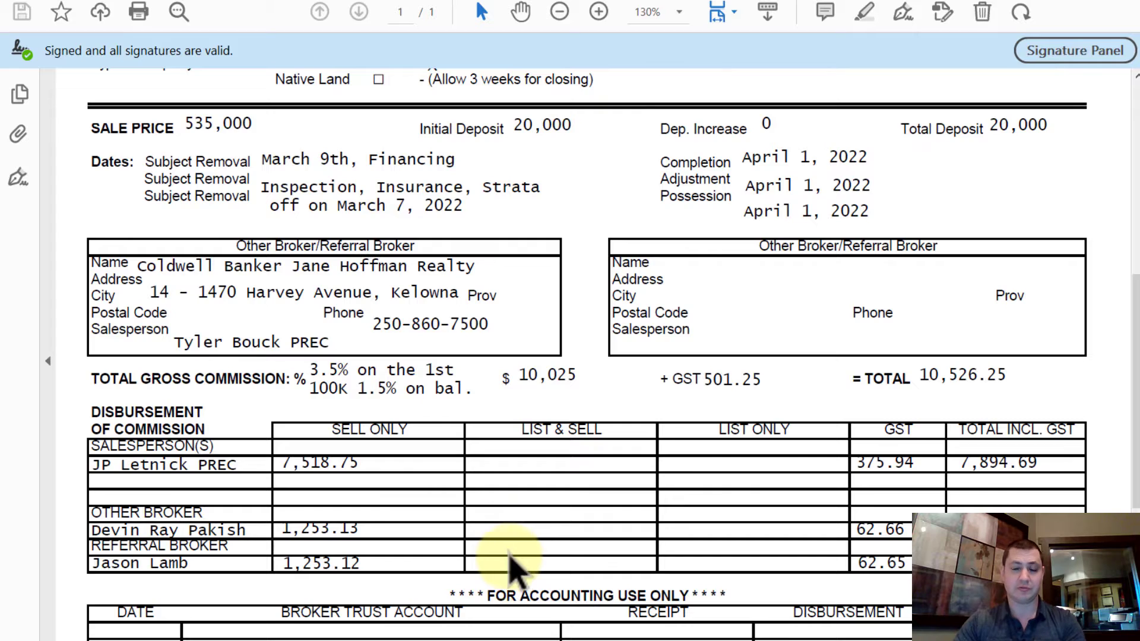
pyautogui.scroll(10, 463, 377)
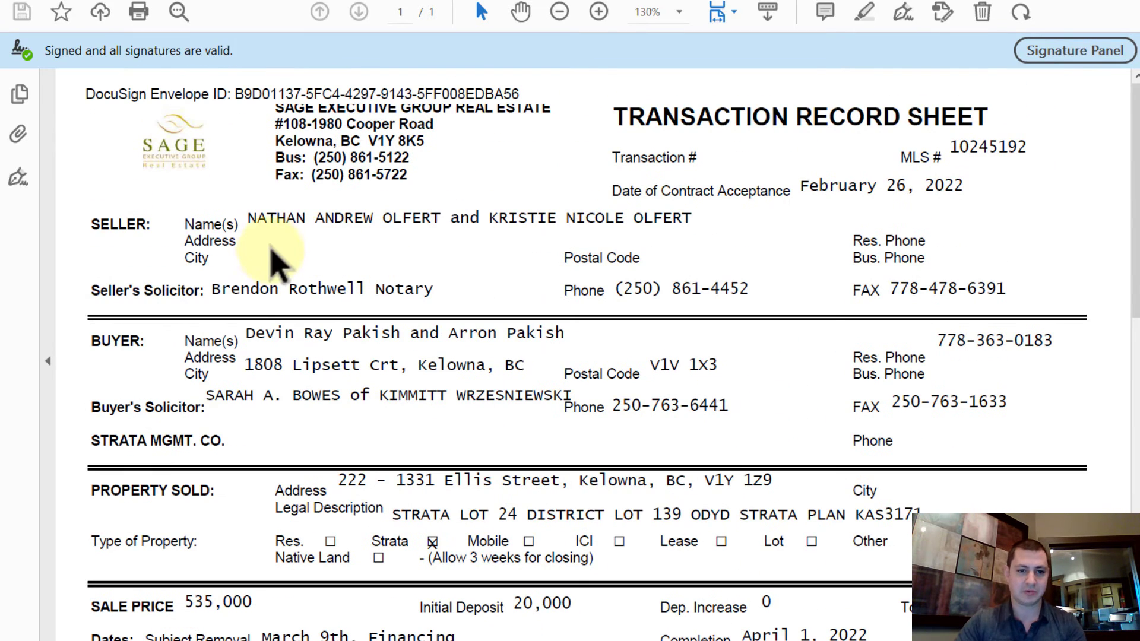
pyautogui.moveTo(337, 475); pyautogui.dragTo(756, 482)
pyautogui.hotkey('ctrl', 'c')
pyautogui.click(776, 492)
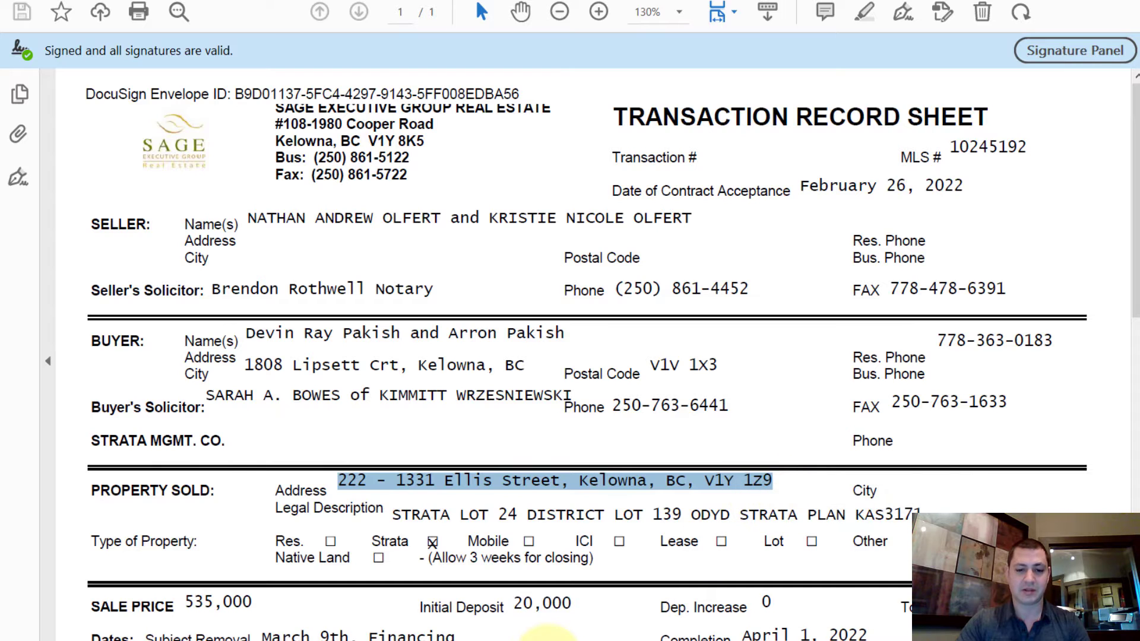
pyautogui.hotkey('alt', 'Tab')
pyautogui.click(671, 342)
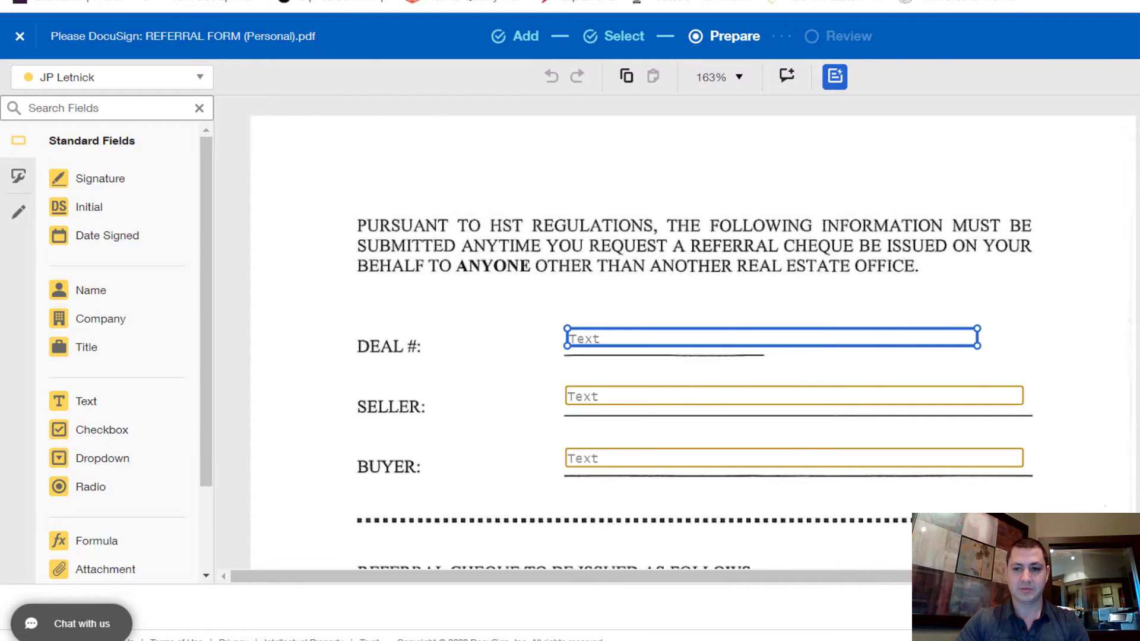
pyautogui.hotkey('ctrl', 'v')
# Step: Add an 'MLS:' line with the MLS number to Deal #, then reposition and resize the field
pyautogui.hotkey('alt', 'Tab')
pyautogui.moveTo(1027, 147); pyautogui.dragTo(960, 147)
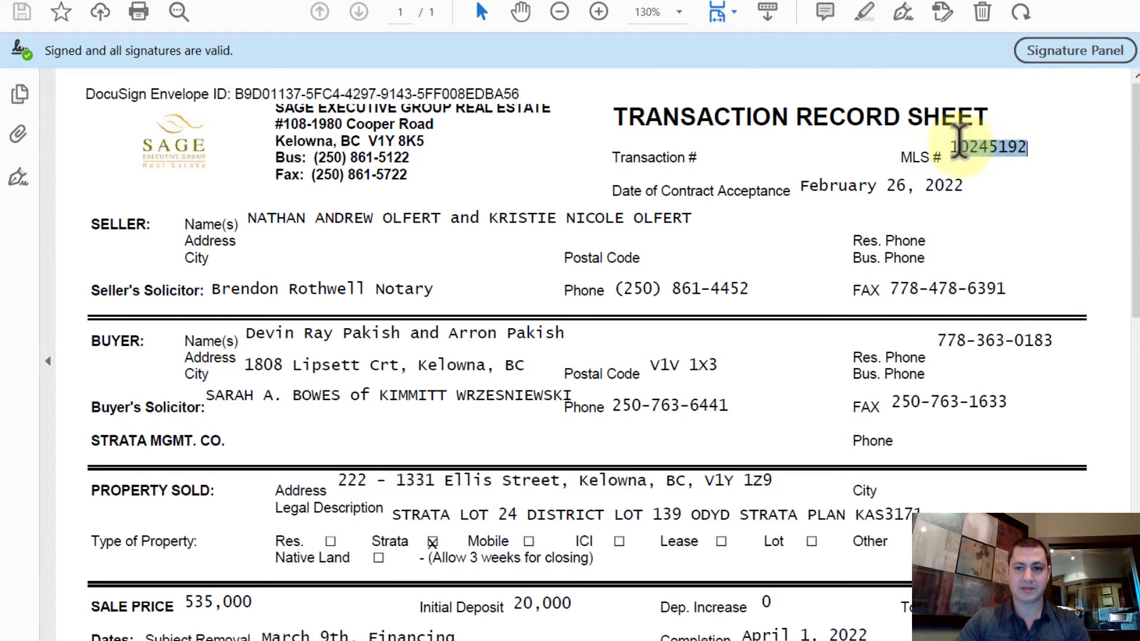
pyautogui.hotkey('alt', 'Tab')
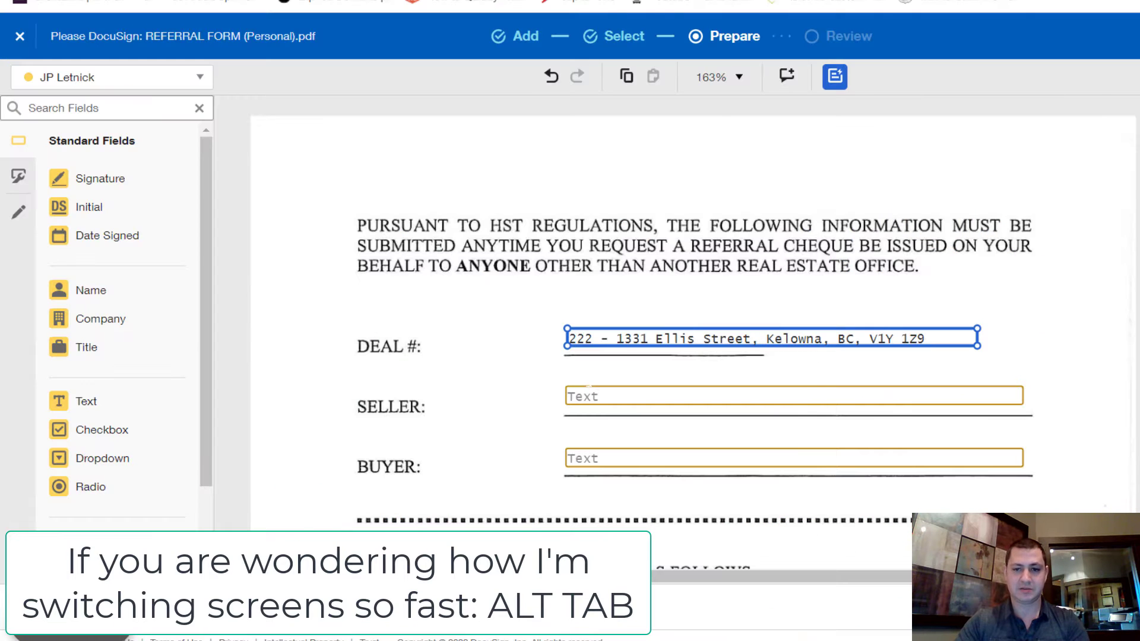
pyautogui.press('Return')
pyautogui.write('MLS:')
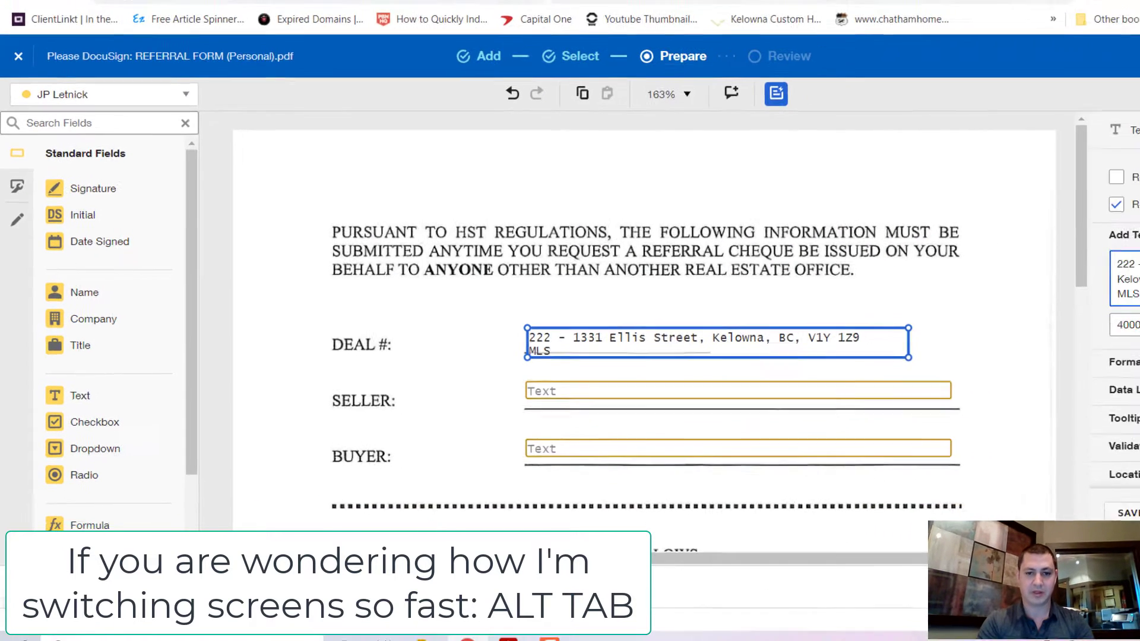
pyautogui.write('10245192')
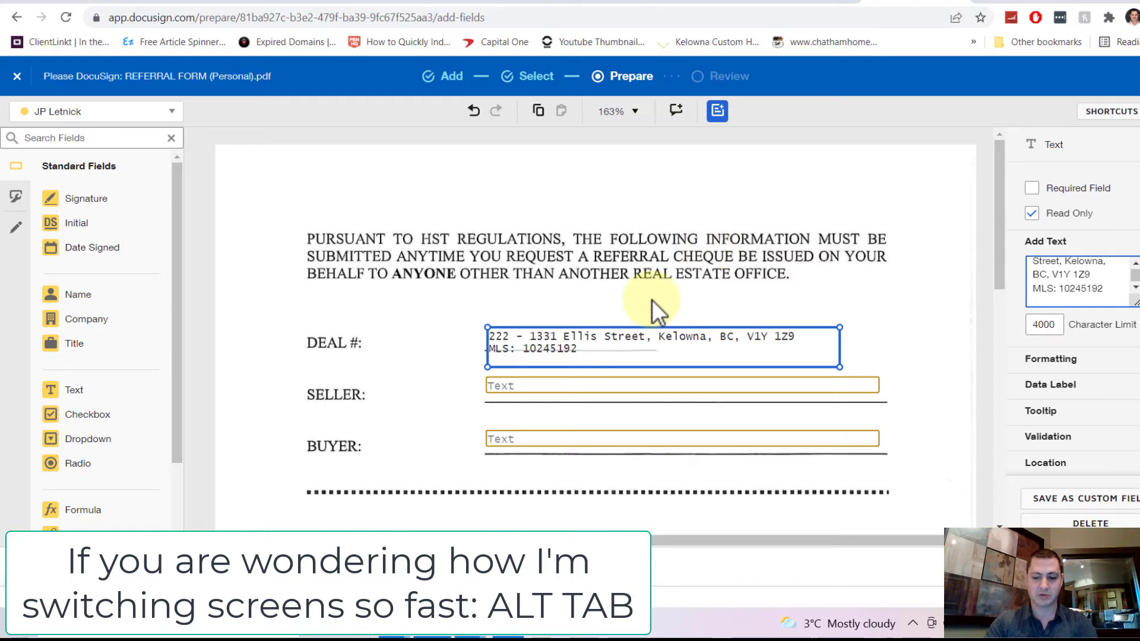
pyautogui.moveTo(590, 361)
pyautogui.mouseDown()
pyautogui.moveTo(582, 331)
pyautogui.moveTo(591, 338)
pyautogui.mouseUp()
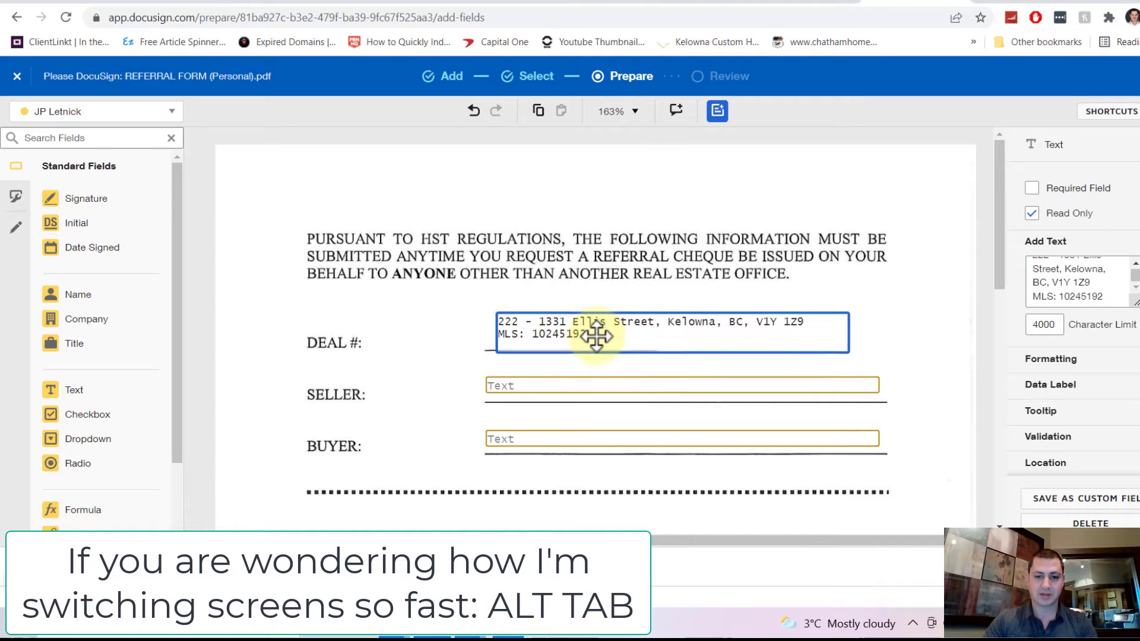
pyautogui.moveTo(844, 356); pyautogui.dragTo(845, 350)
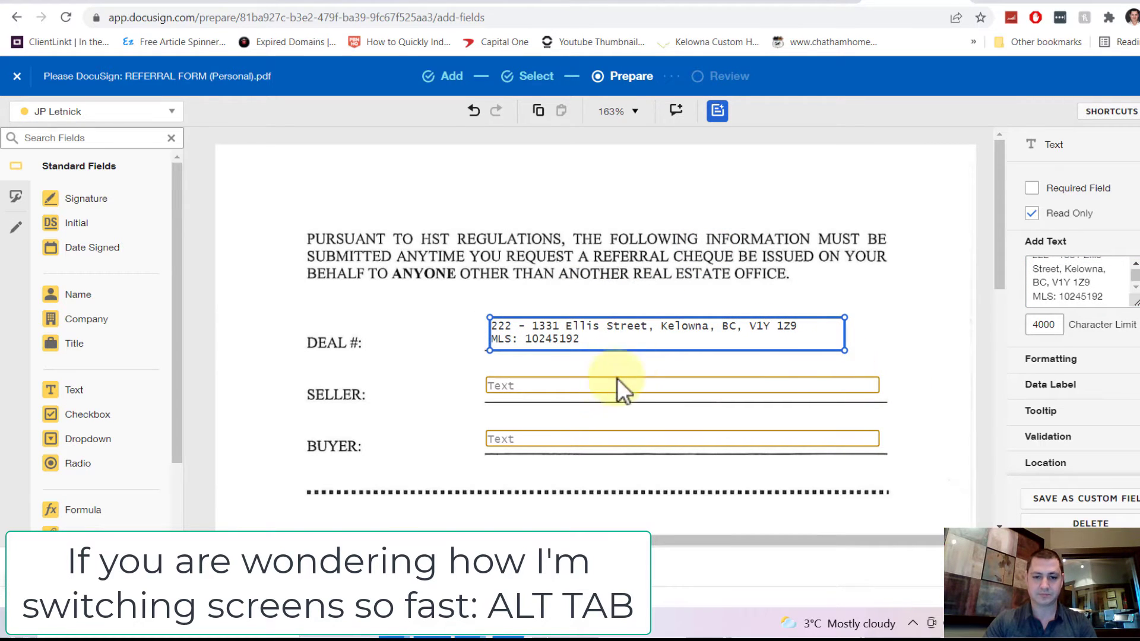
# Step: Paste the sellers' names from the record sheet into the Seller field
pyautogui.hotkey('alt', 'Tab')
pyautogui.moveTo(213, 232); pyautogui.dragTo(594, 233)
pyautogui.hotkey('ctrl', 'c')
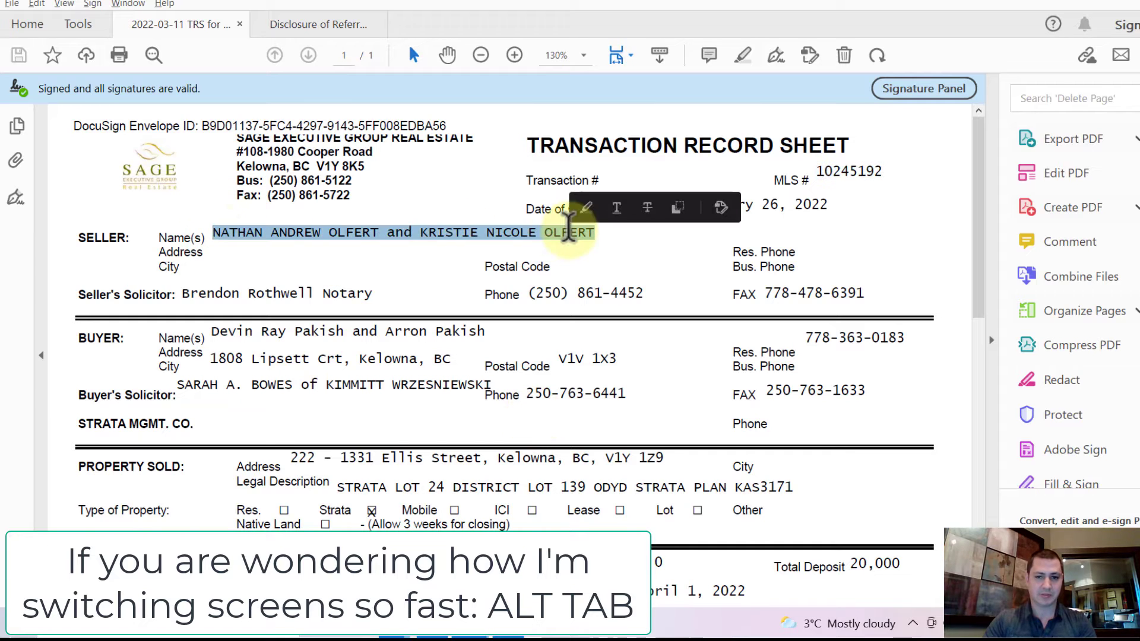
pyautogui.hotkey('alt', 'Tab')
pyautogui.click(628, 386)
pyautogui.click(1061, 276)
pyautogui.hotkey('ctrl', 'v')
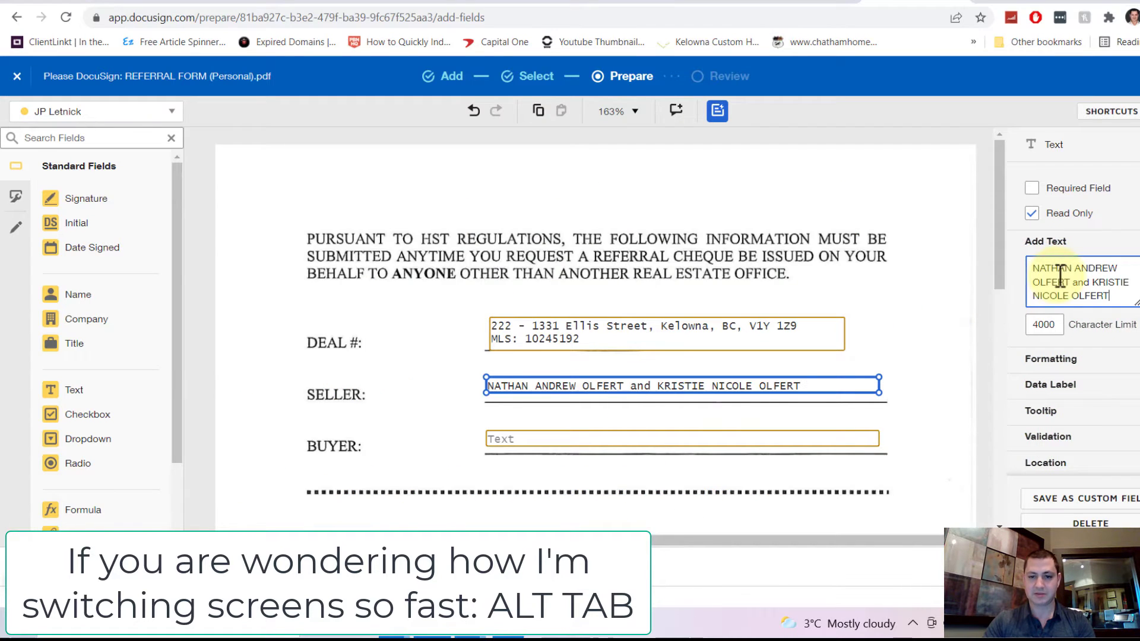
# Step: Copy the buyer names from the record sheet and select the Buyer field
pyautogui.hotkey('alt', 'Tab')
pyautogui.moveTo(211, 331); pyautogui.dragTo(494, 365)
pyautogui.hotkey('ctrl', 'c')
pyautogui.hotkey('alt', 'Tab')
pyautogui.click(540, 453)
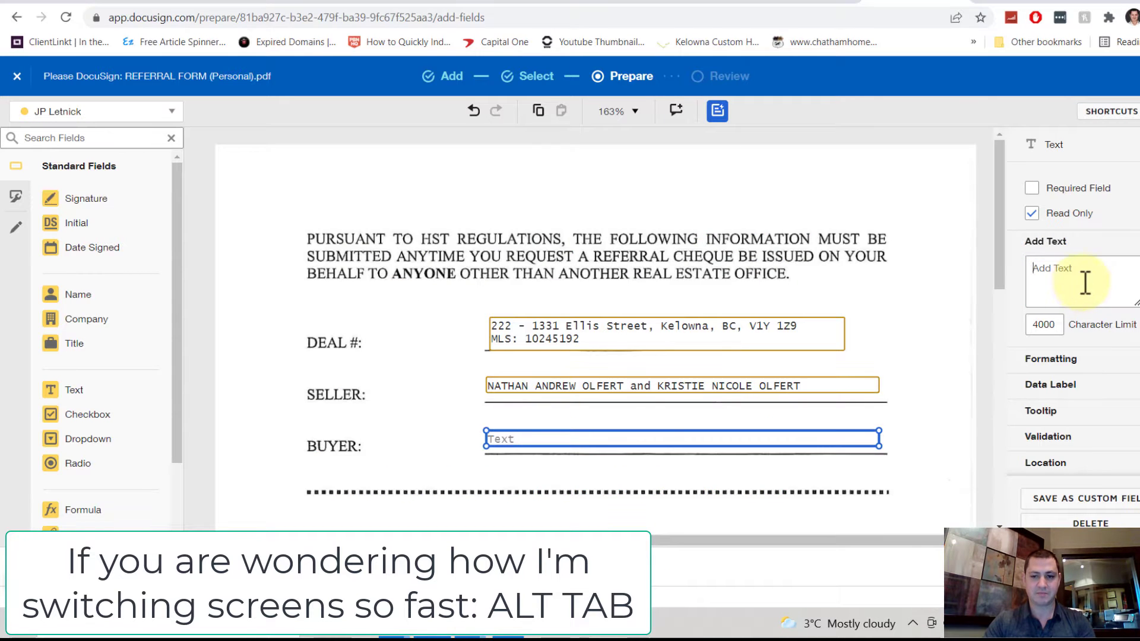
# Step: Paste the buyer names into the Buyer field
pyautogui.click(1084, 282)
pyautogui.hotkey('ctrl', 'v')
pyautogui.scroll(-3, 592, 404)
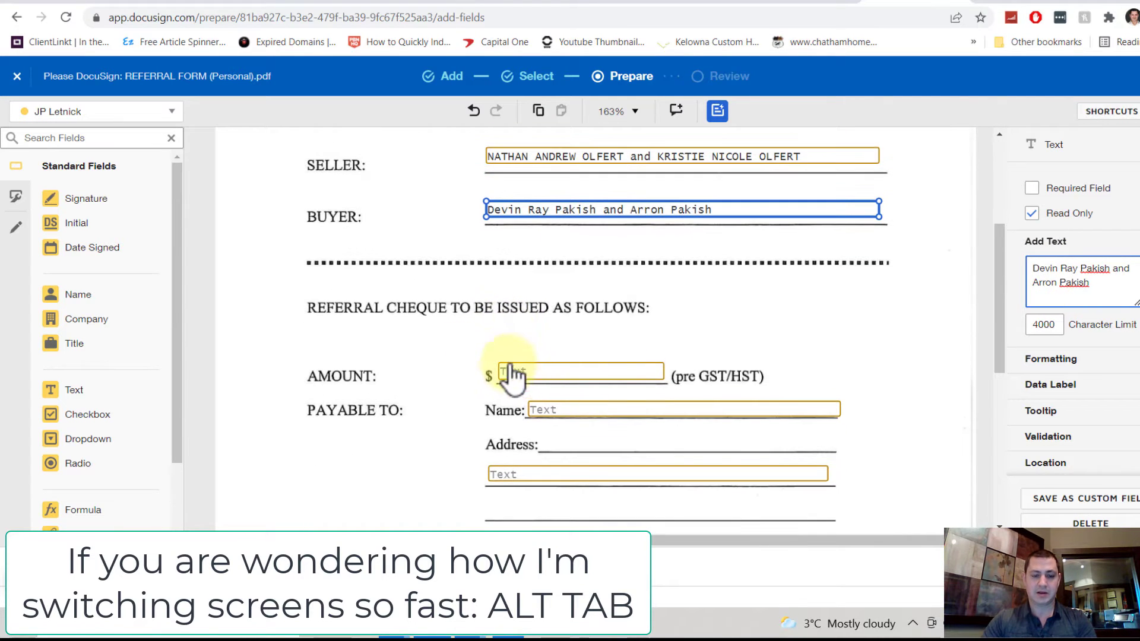
pyautogui.click(485, 336)
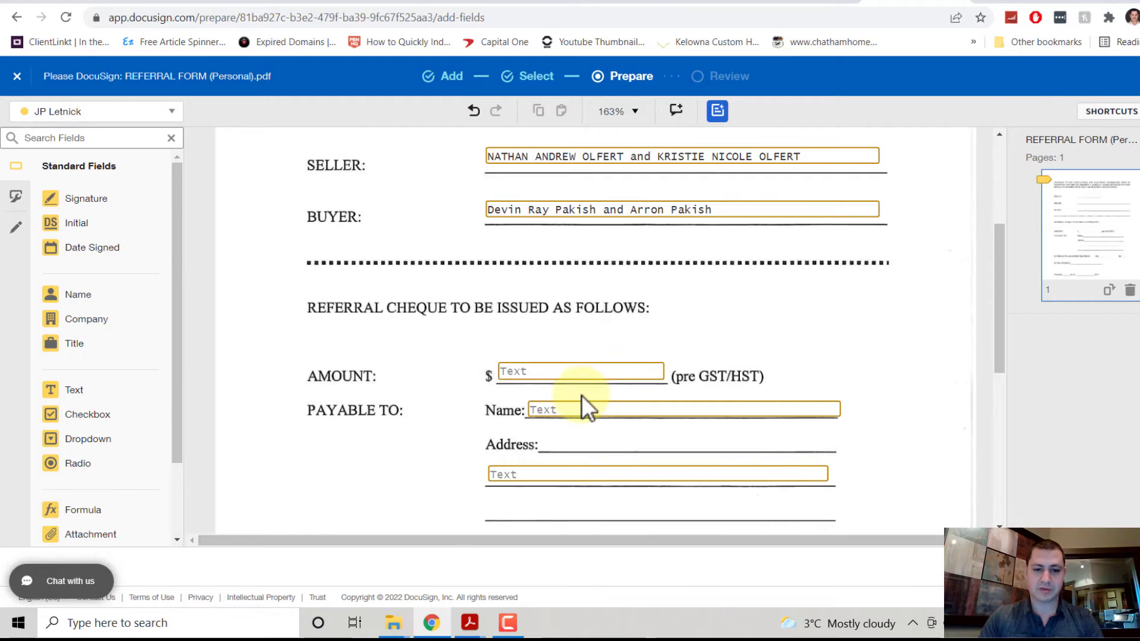
# Step: Fill the payee Name field with the other broker's name from the TRS commission table
pyautogui.hotkey('alt', 'Tab')
pyautogui.scroll(-2, 380, 344)
pyautogui.scroll(-5, 378, 339)
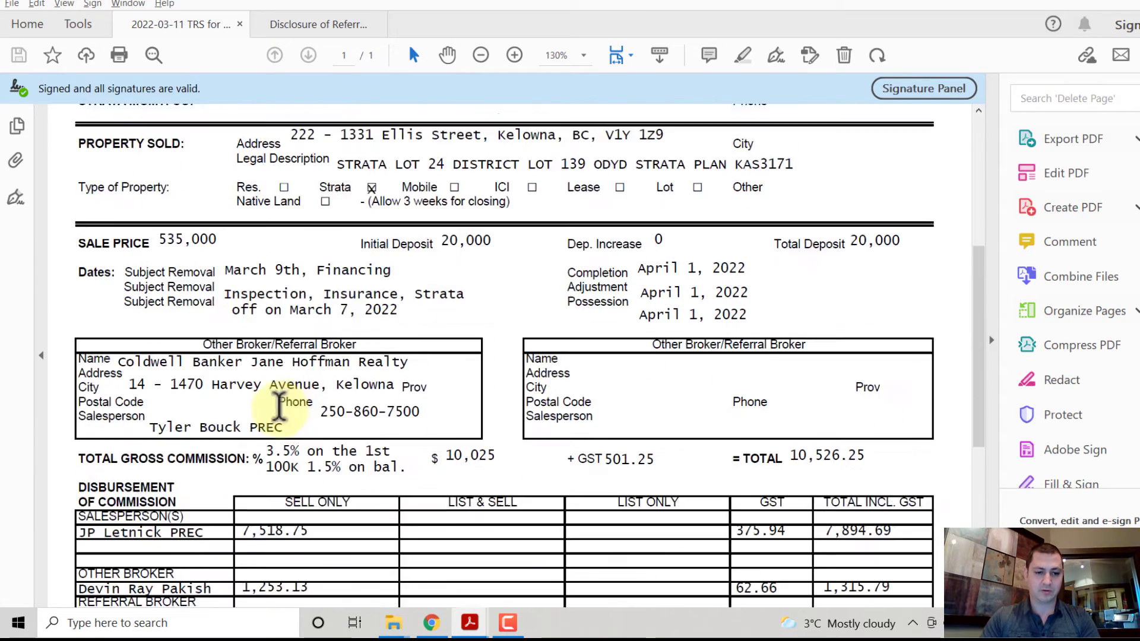
pyautogui.moveTo(208, 471); pyautogui.dragTo(79, 472)
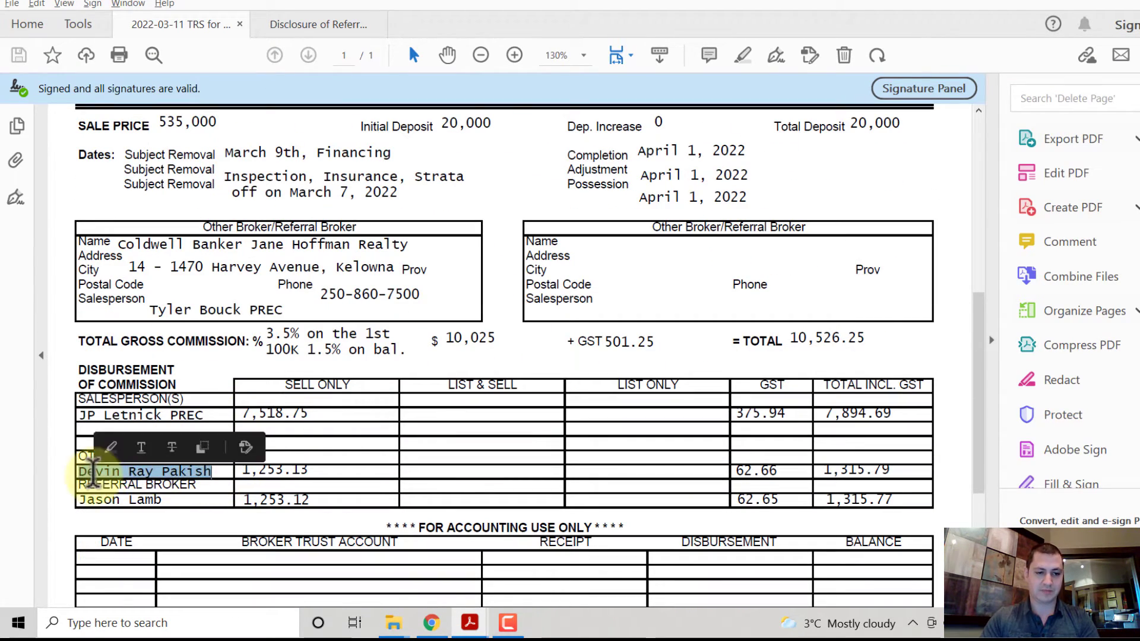
pyautogui.hotkey('alt', 'Tab')
pyautogui.click(570, 415)
pyautogui.click(1051, 275)
pyautogui.hotkey('ctrl', 'v')
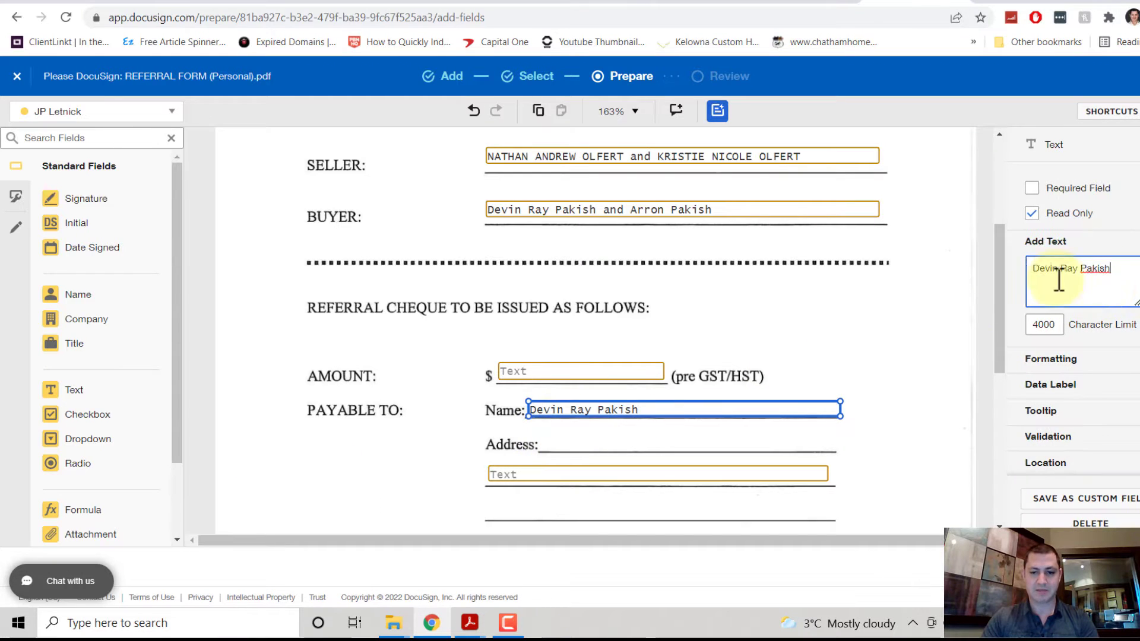
# Step: Enter the 1,253.13 commission amount into the AMOUNT field
pyautogui.hotkey('alt', 'Tab')
pyautogui.moveTo(306, 469); pyautogui.dragTo(245, 475)
pyautogui.hotkey('alt', 'Tab')
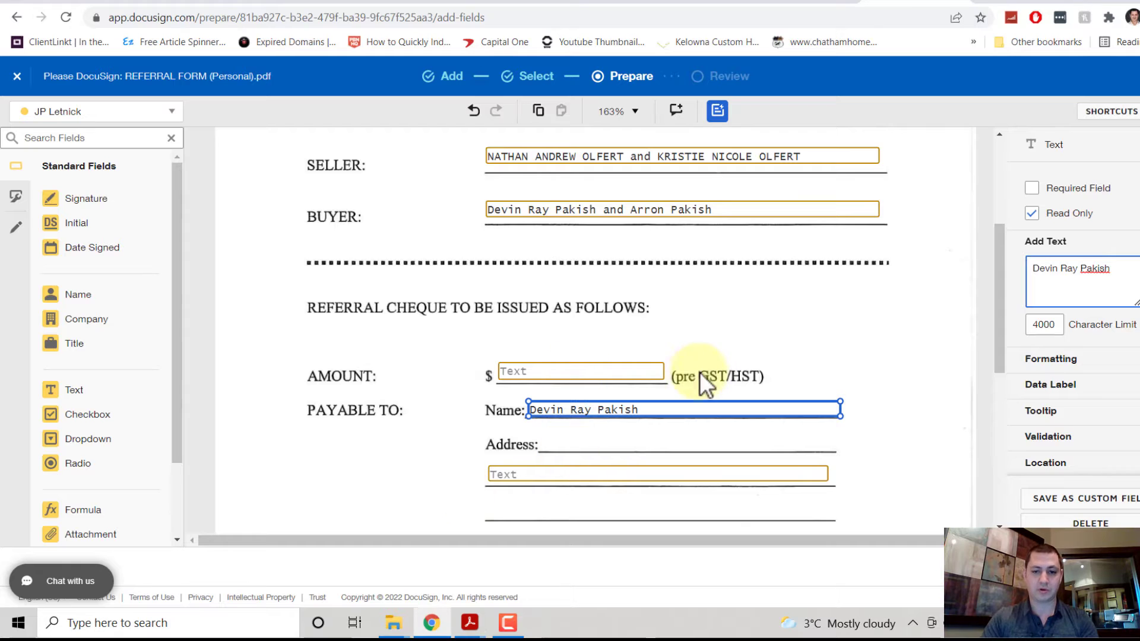
pyautogui.click(585, 374)
pyautogui.click(1068, 294)
pyautogui.write('1,253.13')
# Step: Enter the buyer's street address and postal code, and mark NO for GST/HST recipient
pyautogui.hotkey('alt', 'Tab')
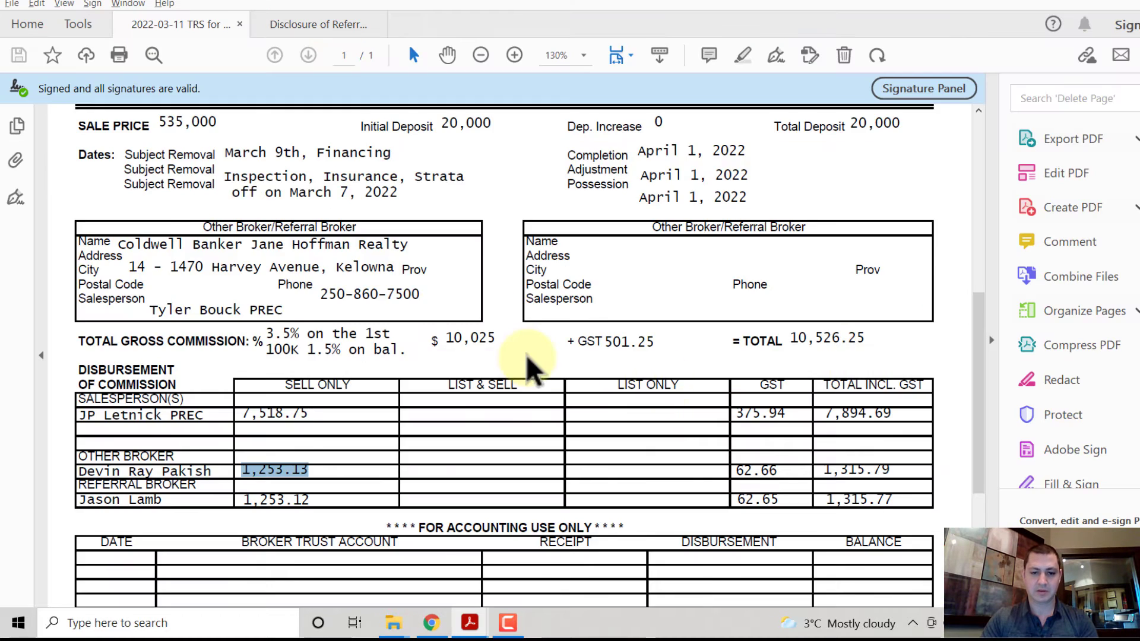
pyautogui.scroll(6, 528, 362)
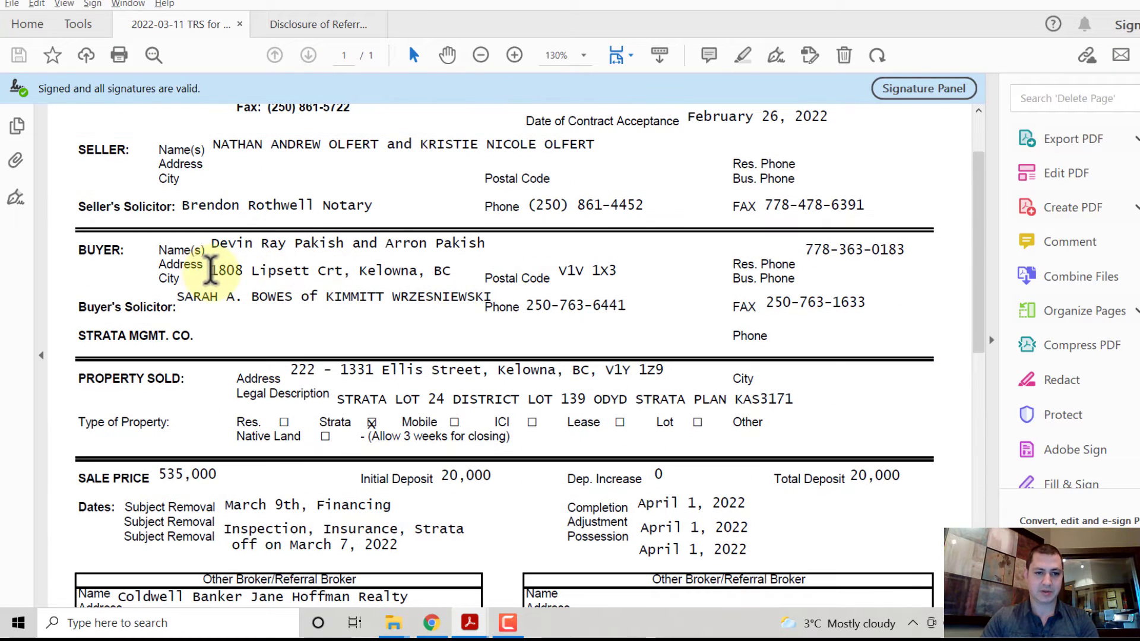
pyautogui.moveTo(211, 274); pyautogui.dragTo(451, 271)
pyautogui.hotkey('ctrl', 'c')
pyautogui.hotkey('alt', 'Tab')
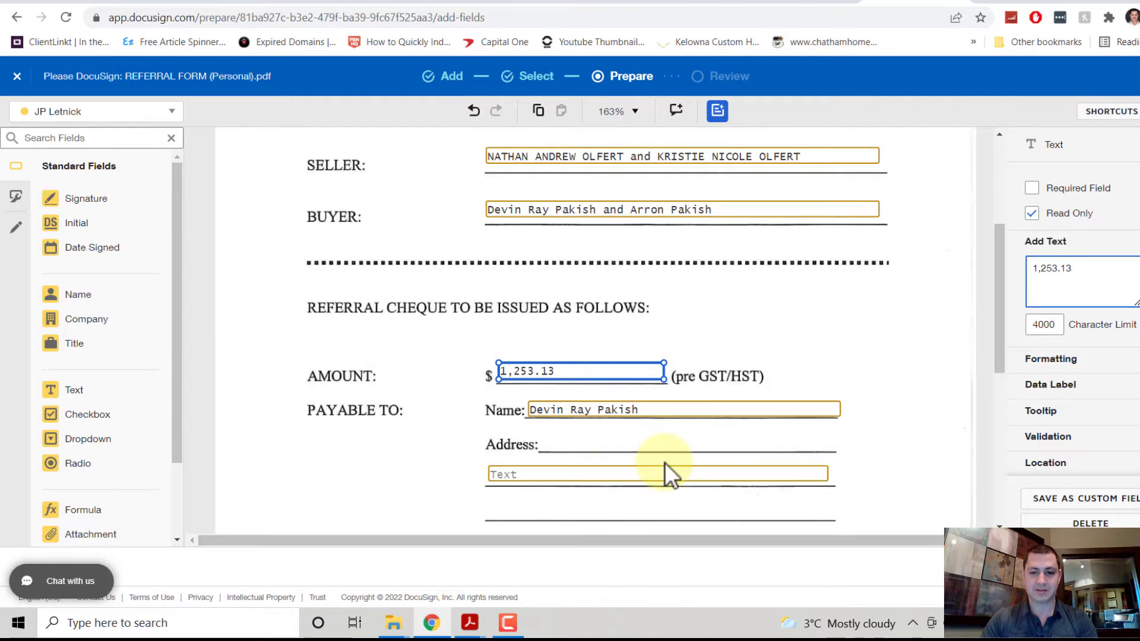
pyautogui.click(662, 475)
pyautogui.click(1081, 272)
pyautogui.hotkey('ctrl', 'v')
pyautogui.hotkey('alt', 'Tab')
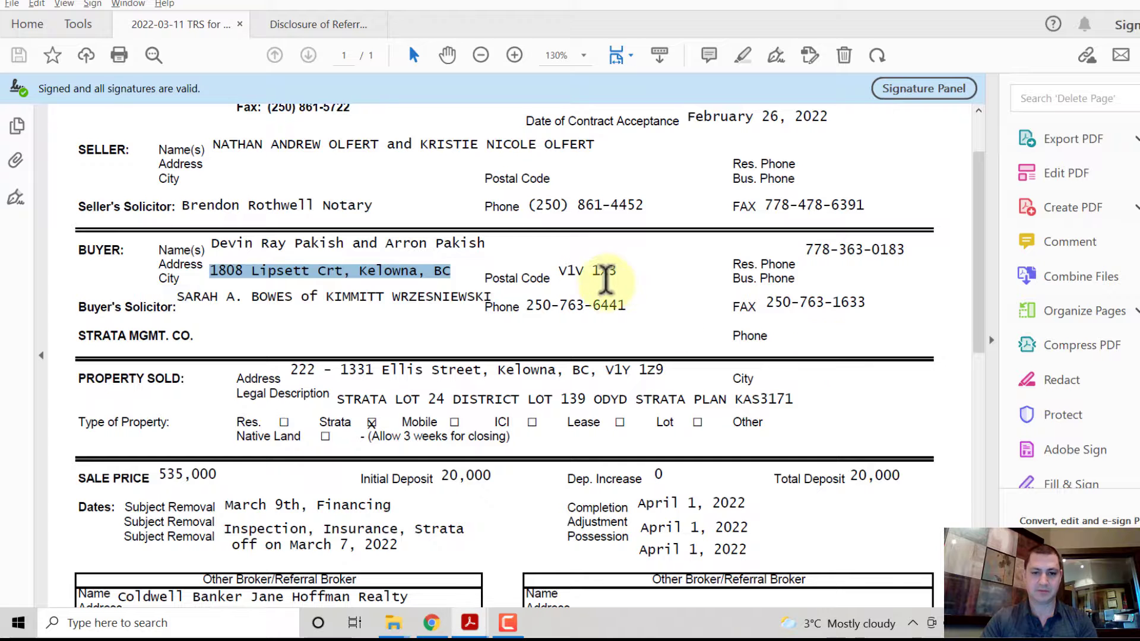
pyautogui.moveTo(618, 272); pyautogui.dragTo(559, 273)
pyautogui.hotkey('alt', 'Tab')
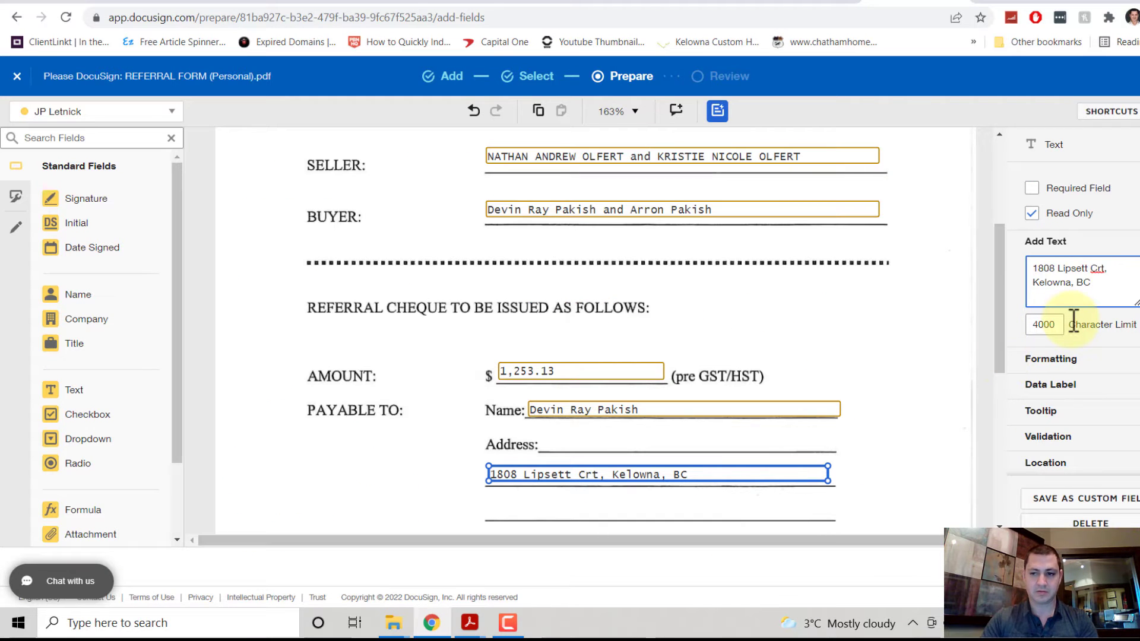
pyautogui.write('V1V 1X3')
pyautogui.scroll(-5, 700, 297)
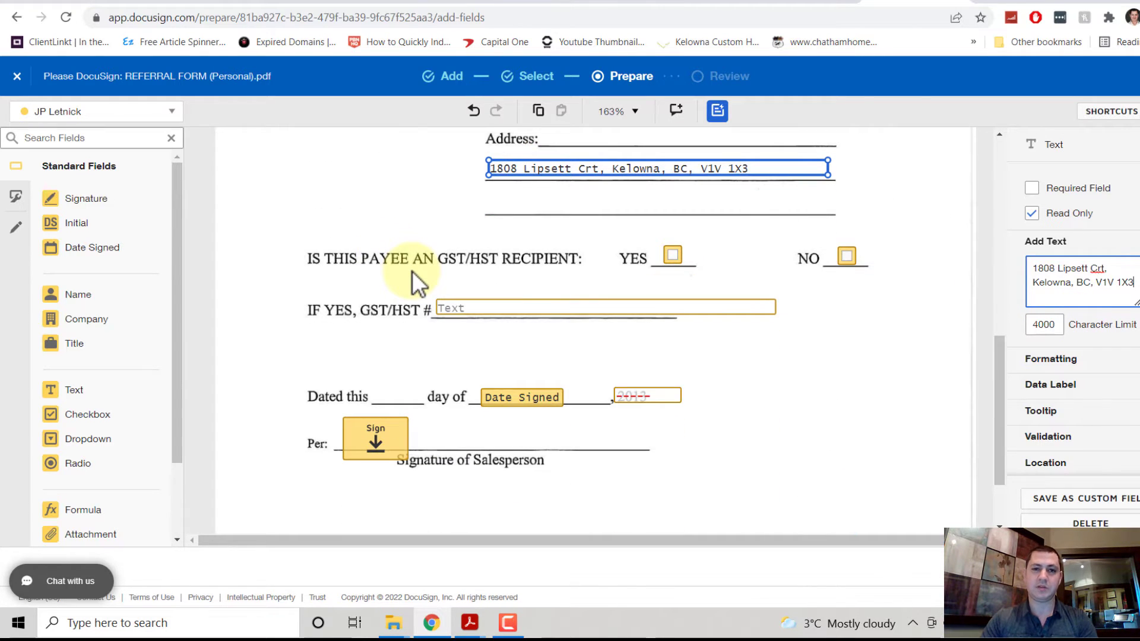
pyautogui.click(848, 257)
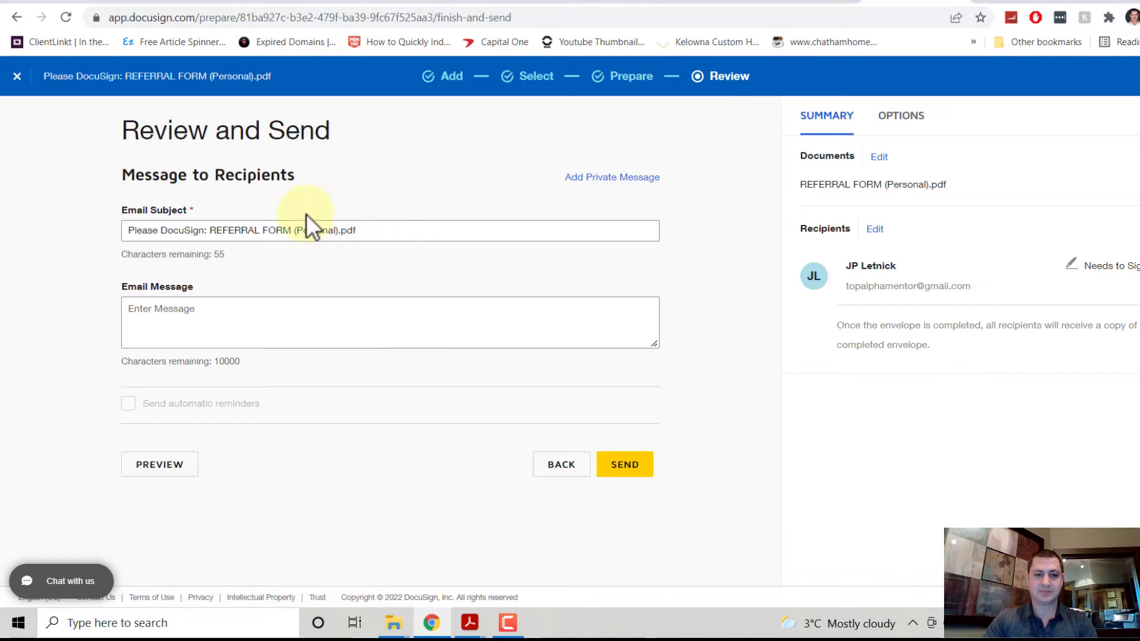
# Step: Replace the email subject with 'Buyer Kickback Form -' followed by the payee's name
pyautogui.moveTo(393, 230); pyautogui.dragTo(46, 231)
pyautogui.write('Buyer K')
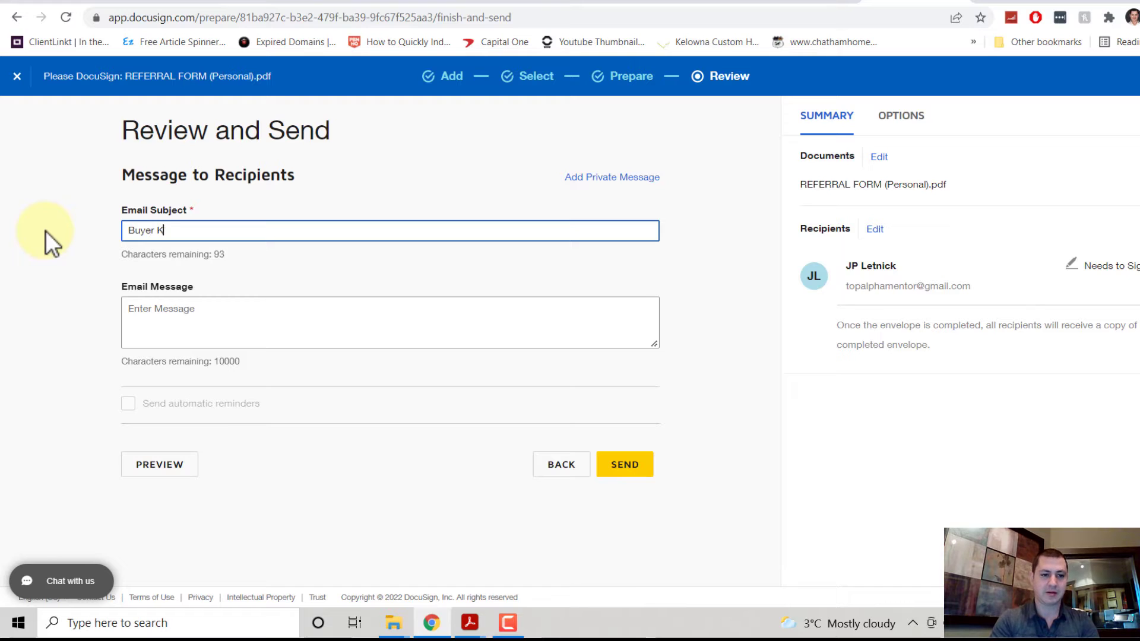
pyautogui.write('ickback Form -')
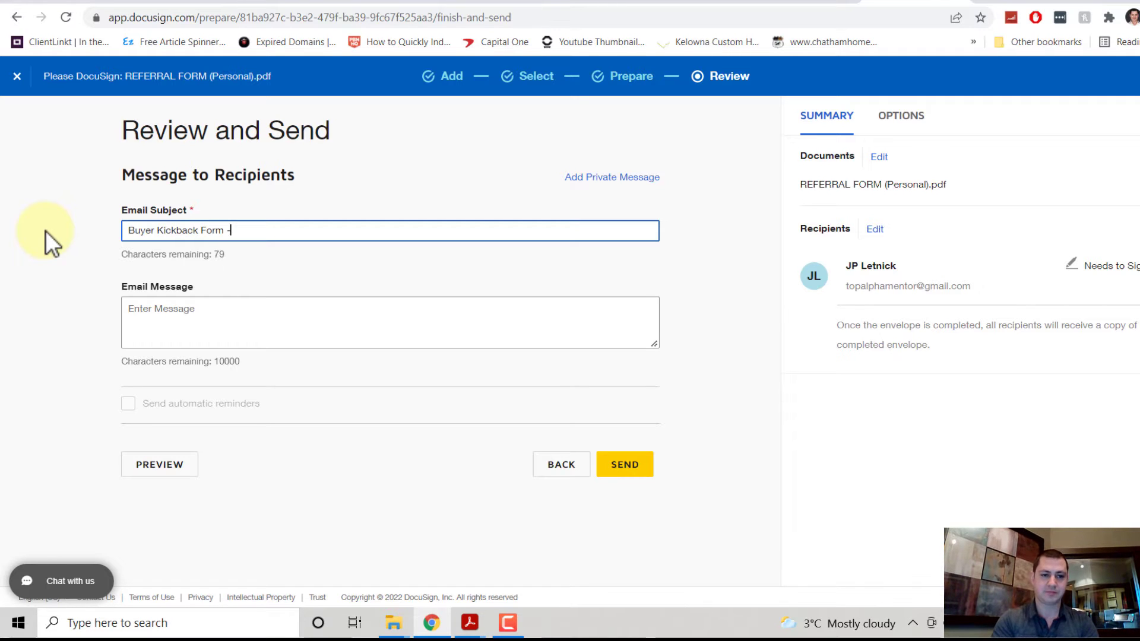
pyautogui.hotkey('alt', 'Tab')
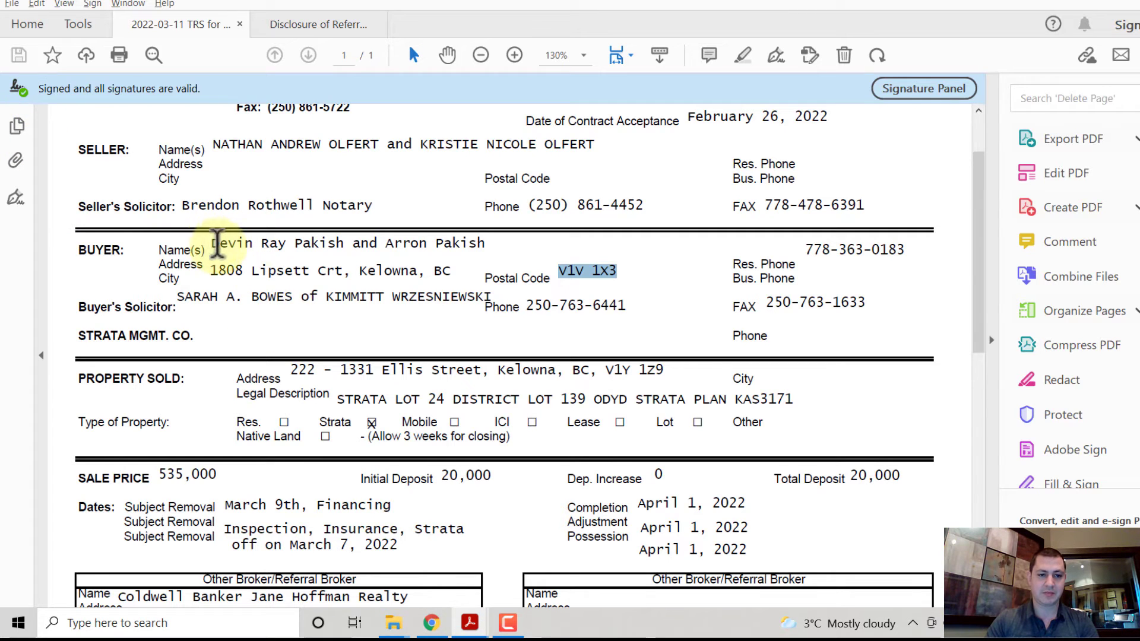
pyautogui.scroll(-6, 225, 309)
pyautogui.moveTo(214, 471); pyautogui.dragTo(118, 469)
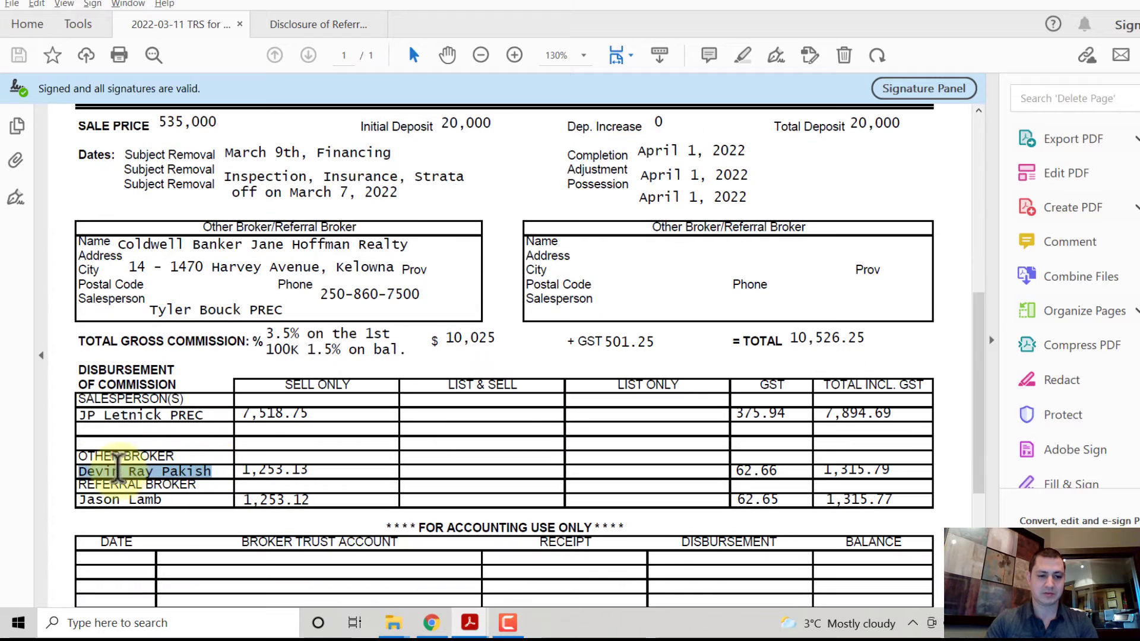
pyautogui.hotkey('alt', 'Tab')
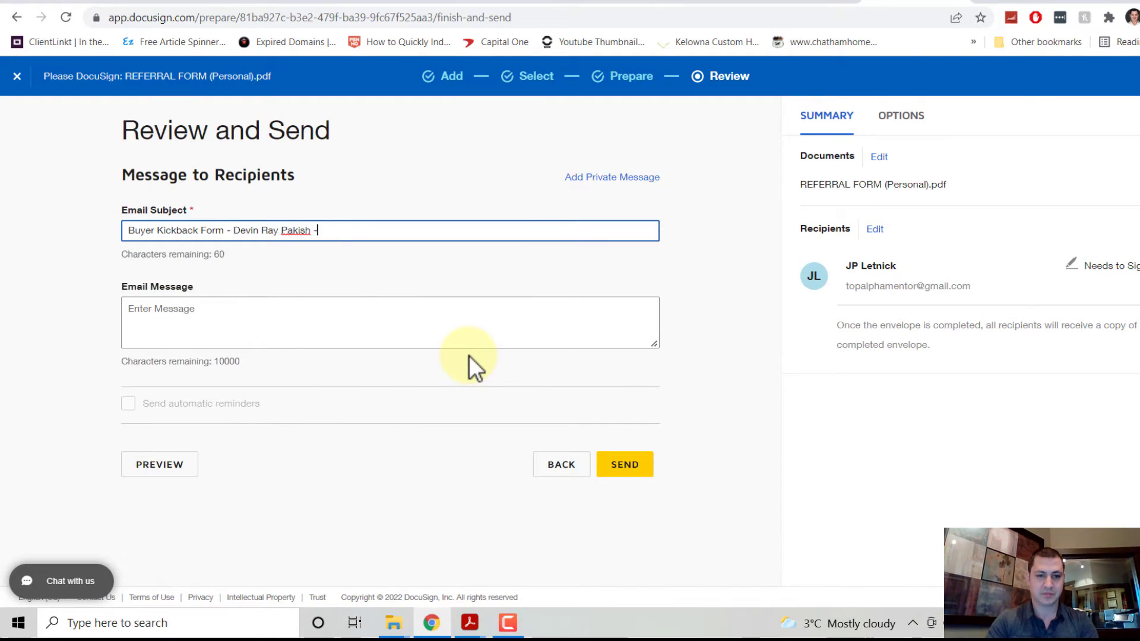
# Step: Append the property address to the subject and send the envelope
pyautogui.hotkey('alt', 'Tab')
pyautogui.scroll(5, 356, 267)
pyautogui.moveTo(290, 311); pyautogui.dragTo(475, 311)
pyautogui.hotkey('ctrl', 'c')
pyautogui.hotkey('alt', 'Tab')
pyautogui.hotkey('ctrl', 'v')
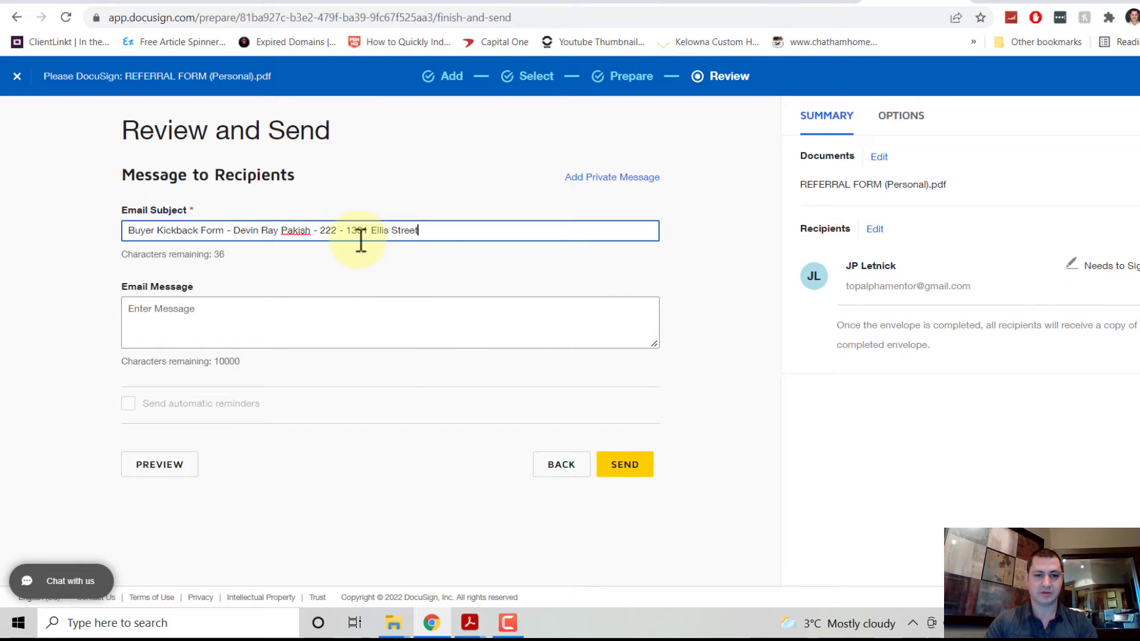
pyautogui.click(622, 469)
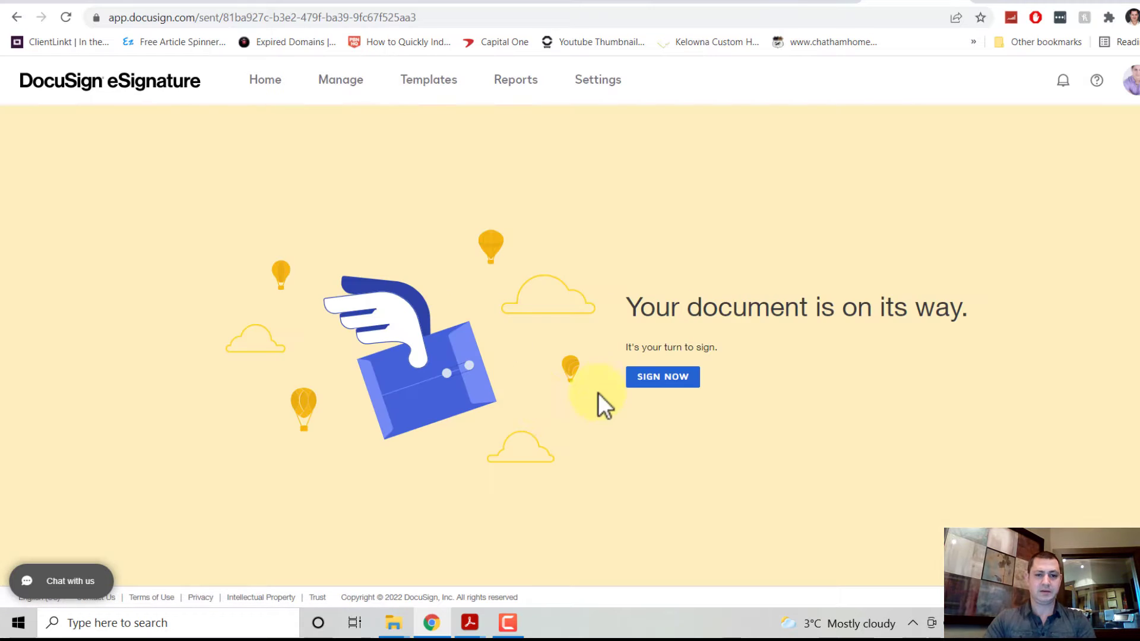
# Step: Sign the sent referral form yourself and finish signing
pyautogui.click(649, 381)
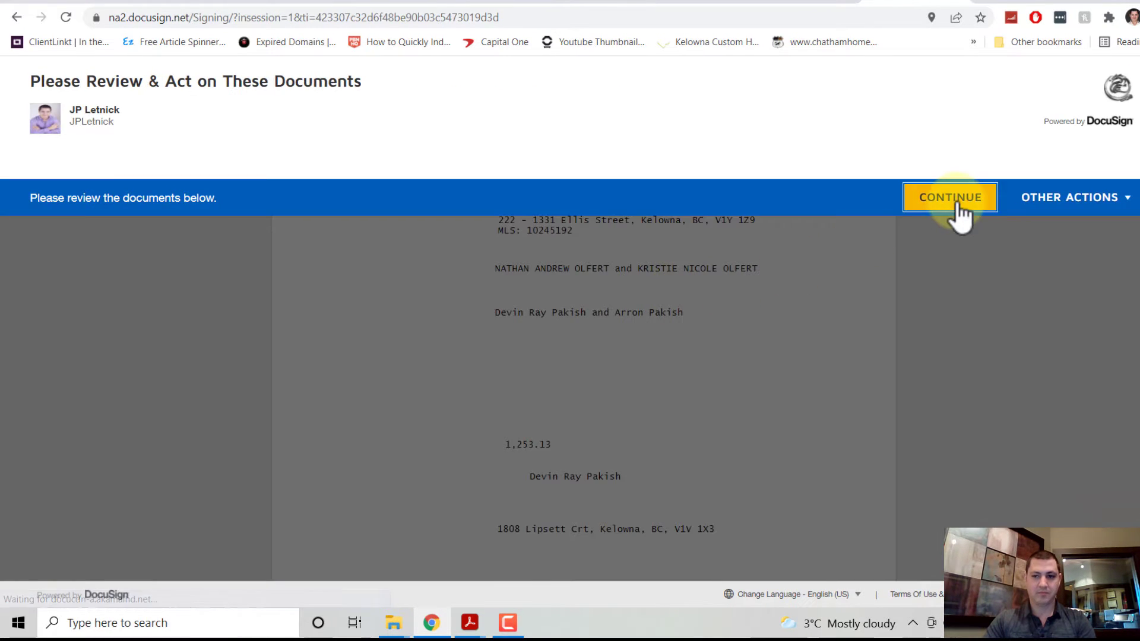
pyautogui.click(954, 205)
pyautogui.click(246, 175)
pyautogui.click(415, 356)
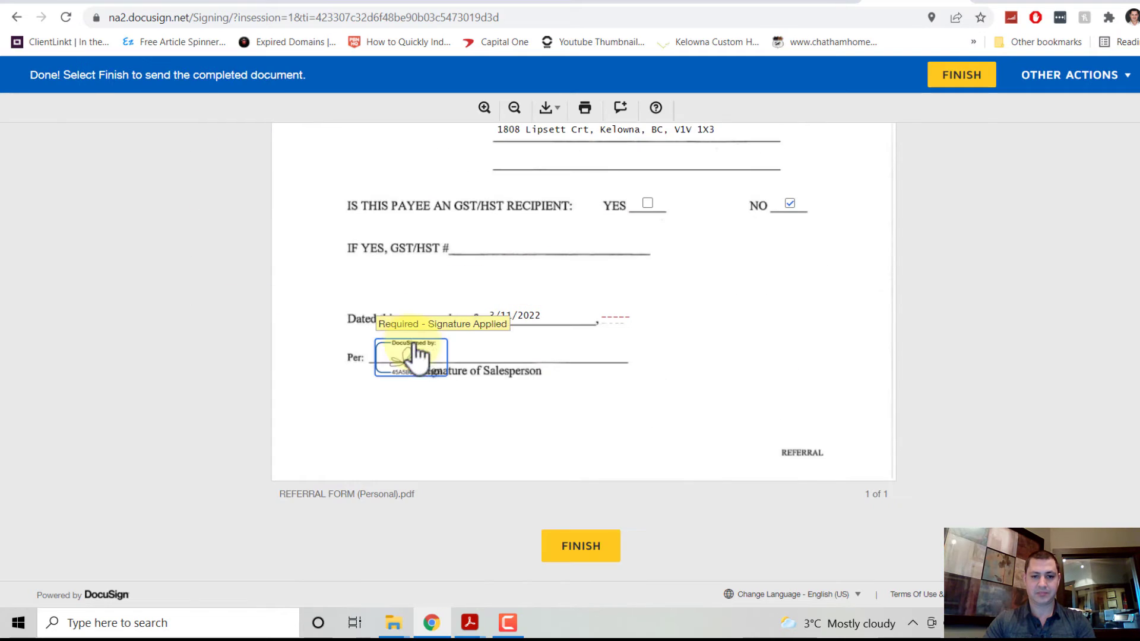
pyautogui.click(582, 546)
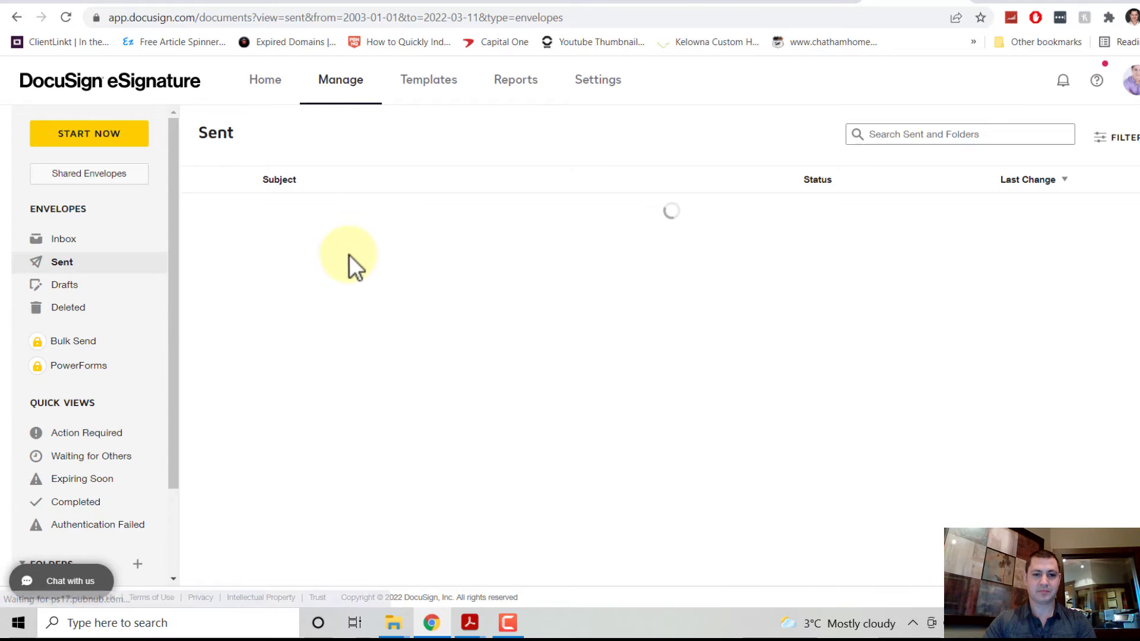
# Step: Download the completed Buyer Kickback Form envelope as one combined PDF and copy its title
pyautogui.click(332, 215)
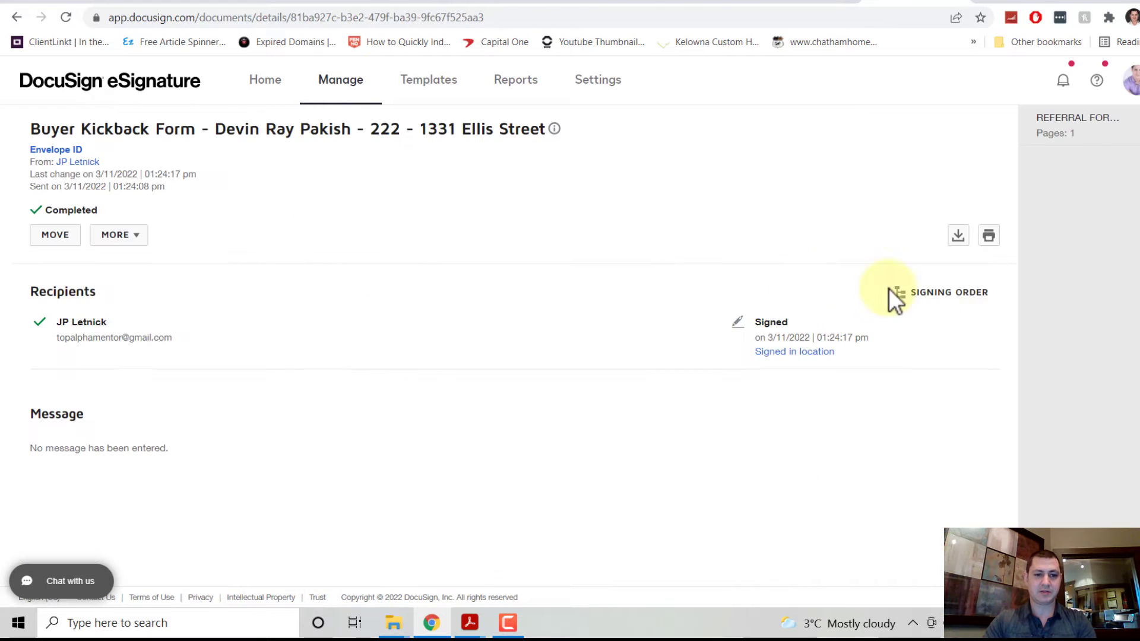
pyautogui.click(958, 236)
pyautogui.click(505, 292)
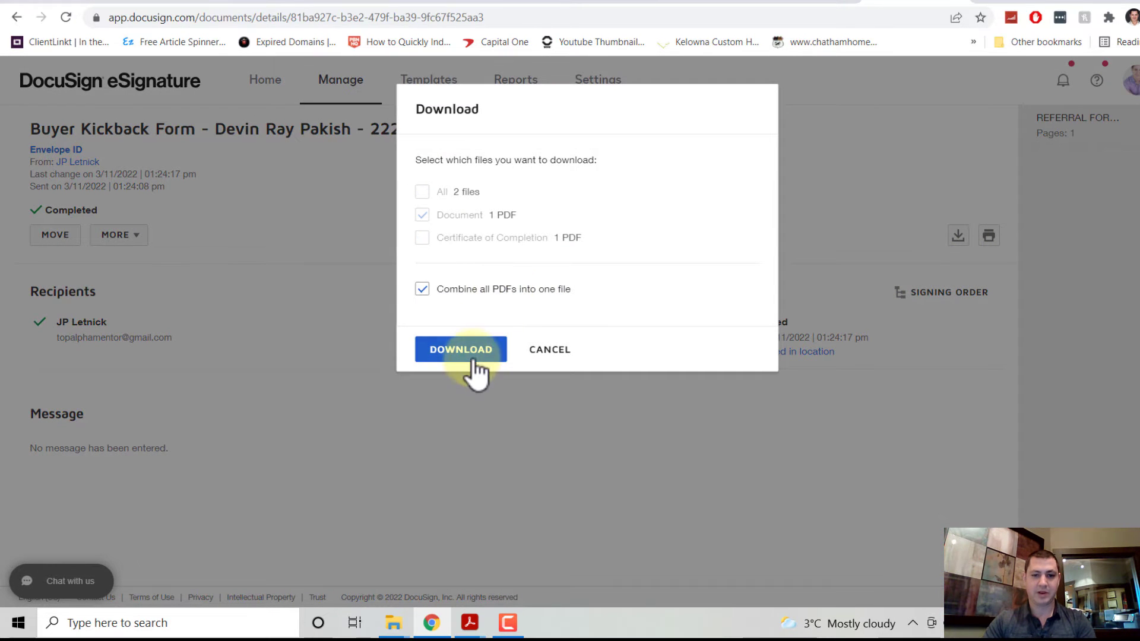
pyautogui.click(466, 355)
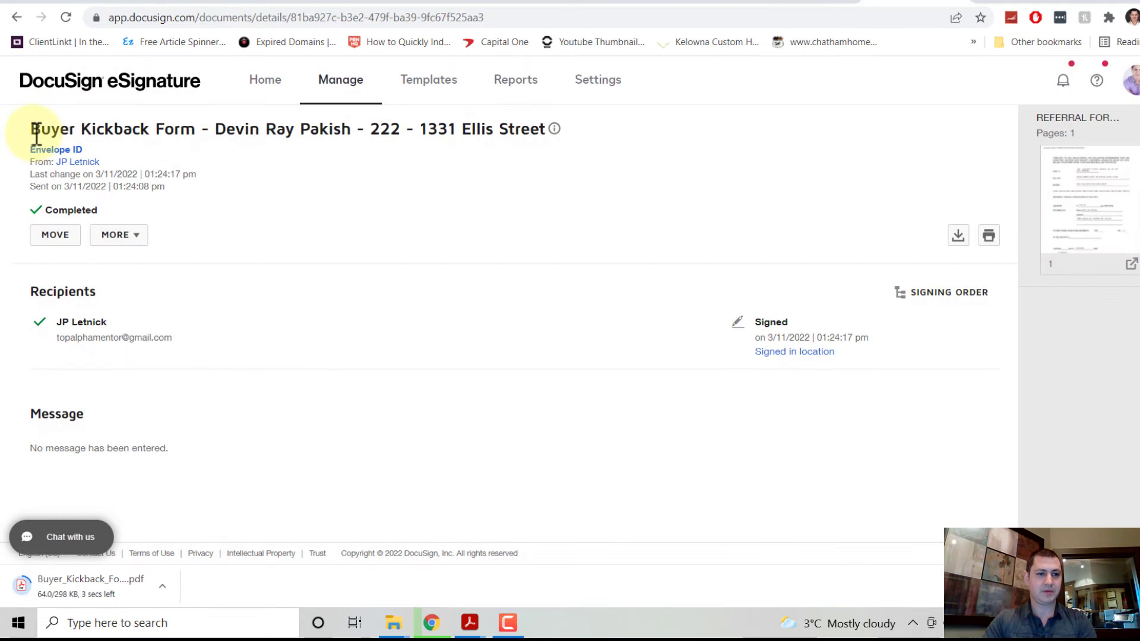
pyautogui.moveTo(31, 129); pyautogui.dragTo(545, 132)
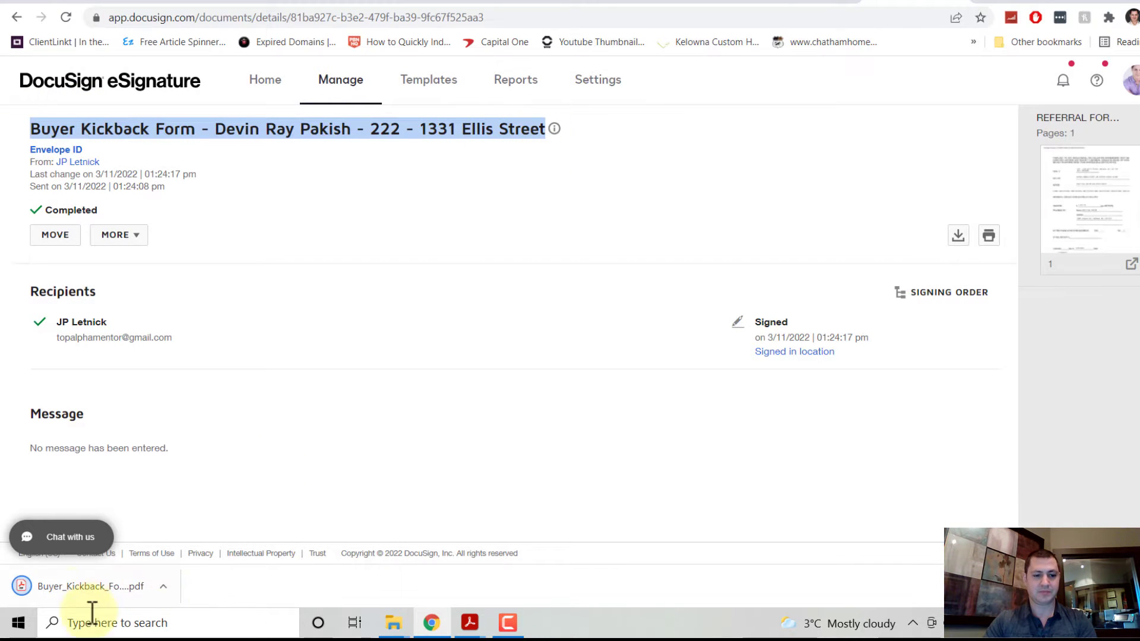
pyautogui.rightClick(91, 589)
# Step: Show the downloaded PDF in the Downloads folder and refresh the file list
pyautogui.click(137, 553)
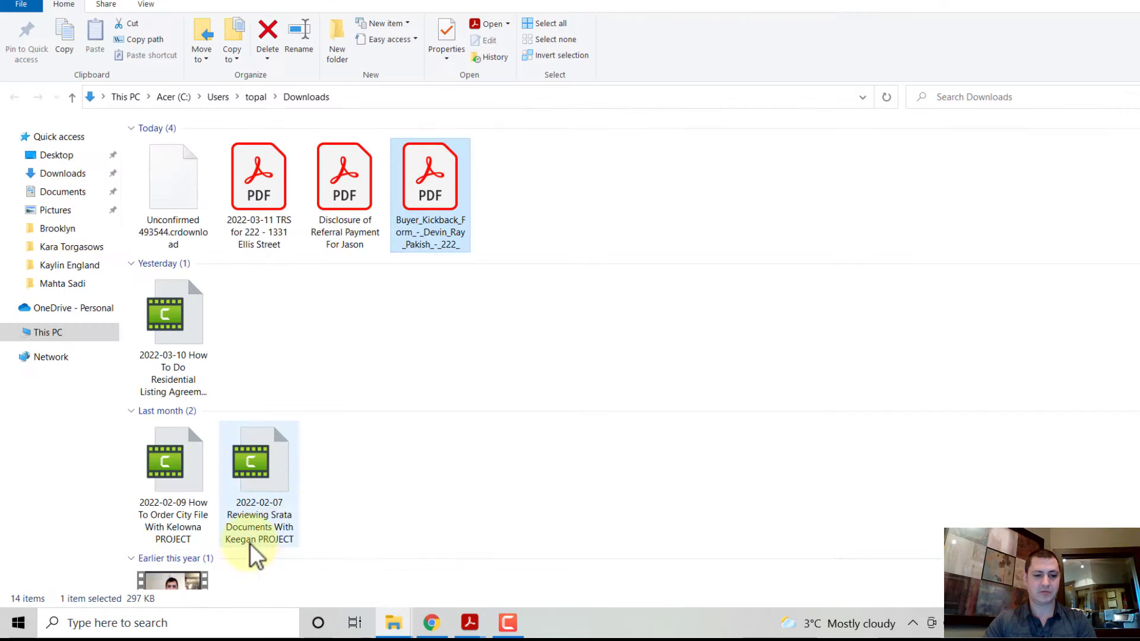
pyautogui.rightClick(552, 186)
pyautogui.click(416, 243)
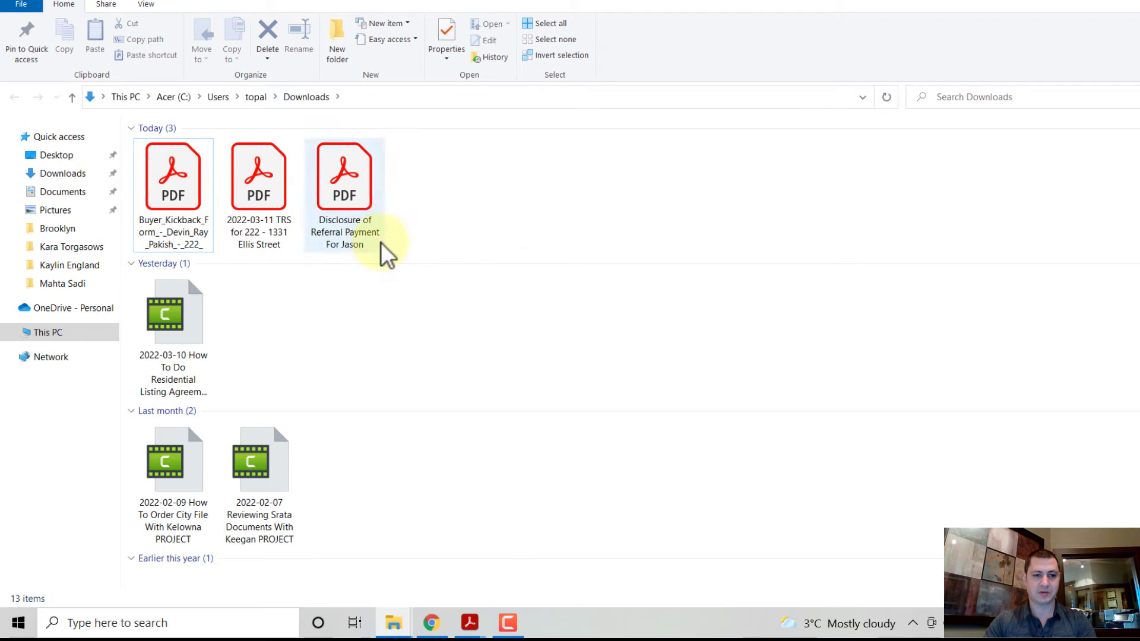
# Step: Rename the PDF to '2022-03-11' plus the Buyer Kickback Form envelope title
pyautogui.rightClick(171, 191)
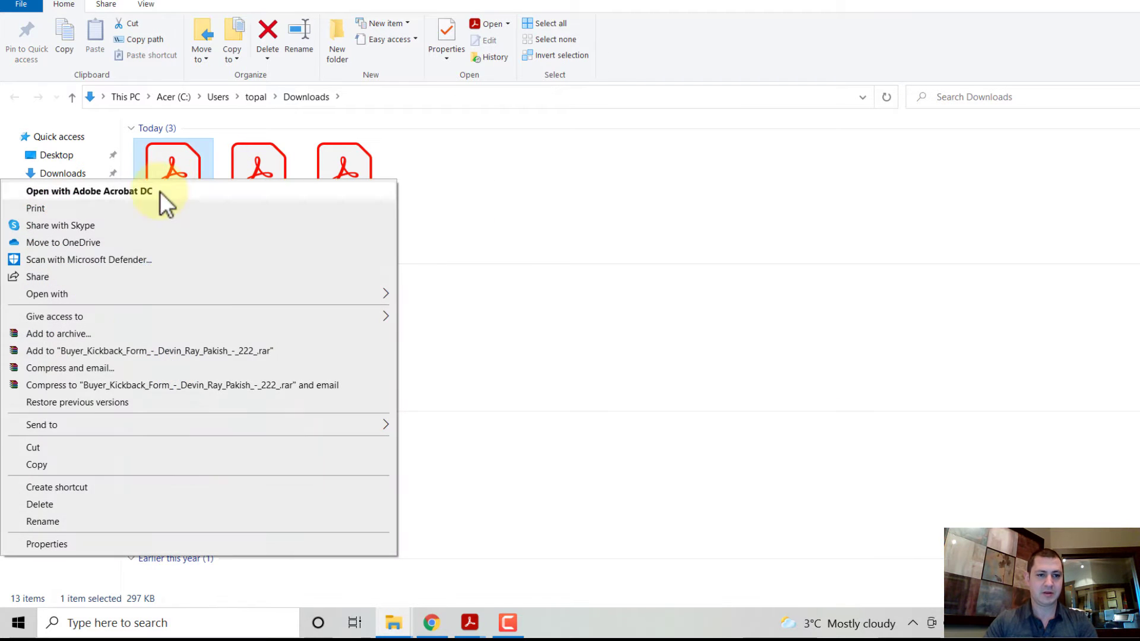
pyautogui.click(42, 522)
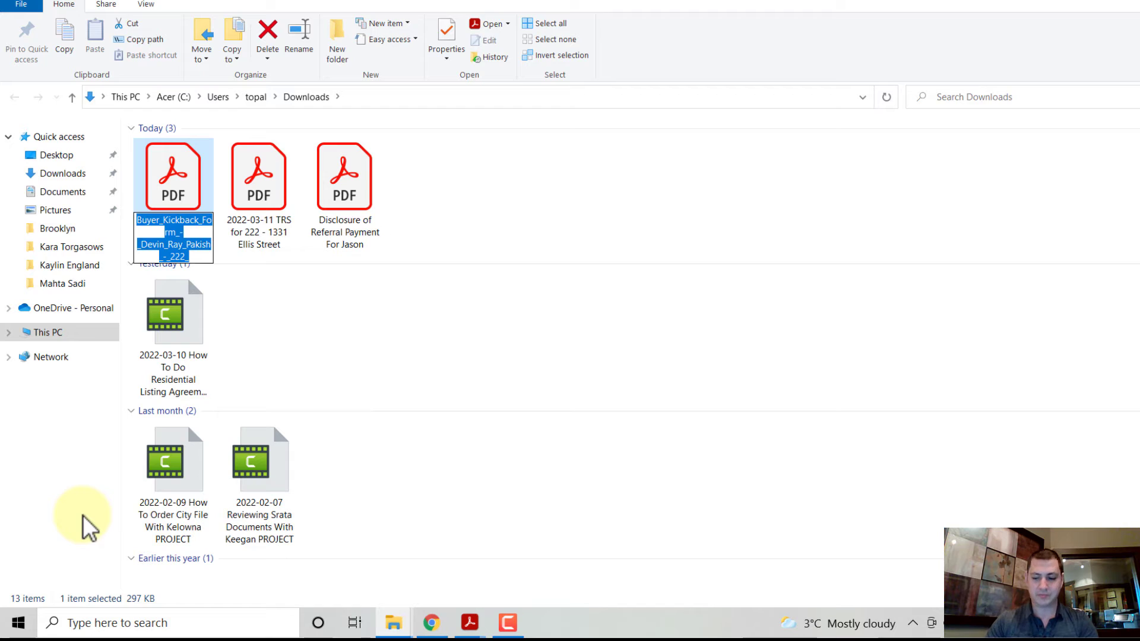
pyautogui.write('2022-0')
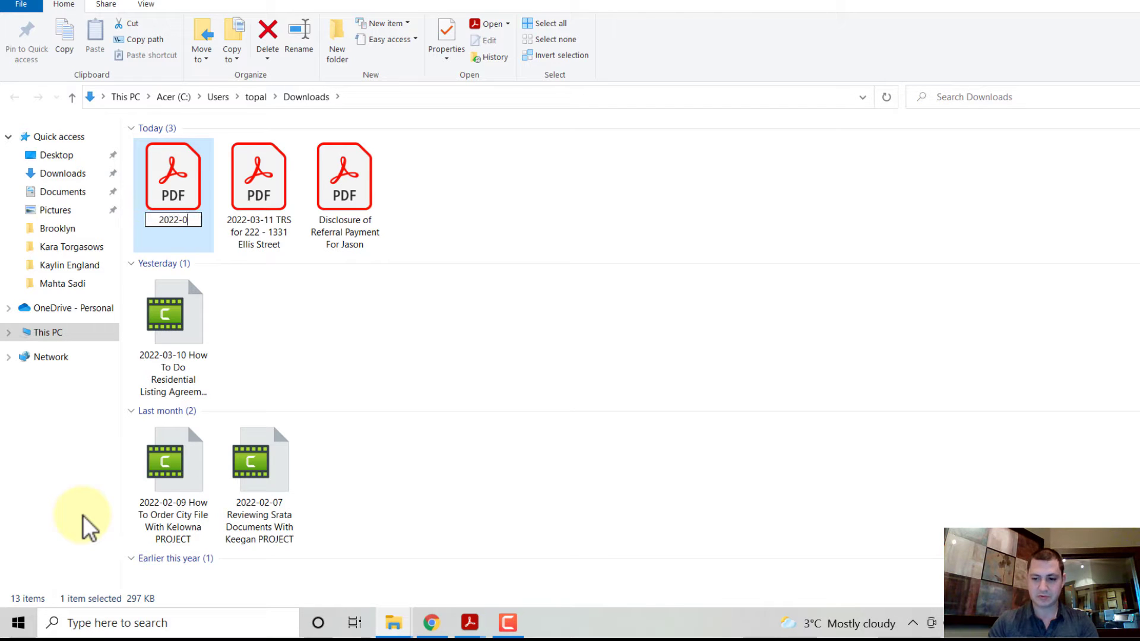
pyautogui.write('3-11')
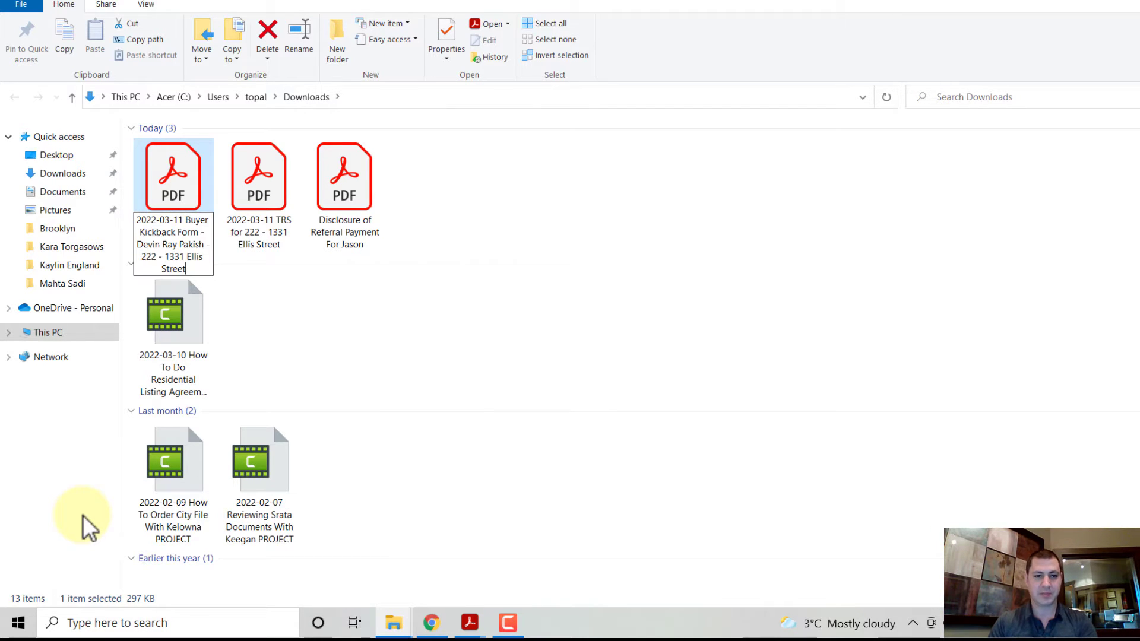
pyautogui.press('Return')
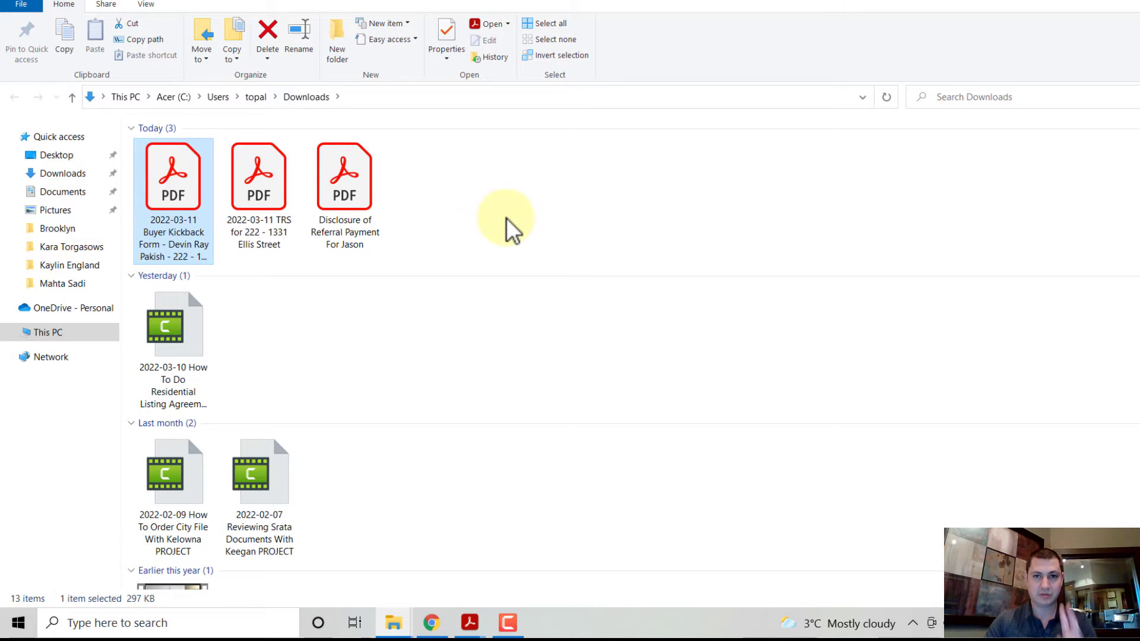
pyautogui.click(468, 208)
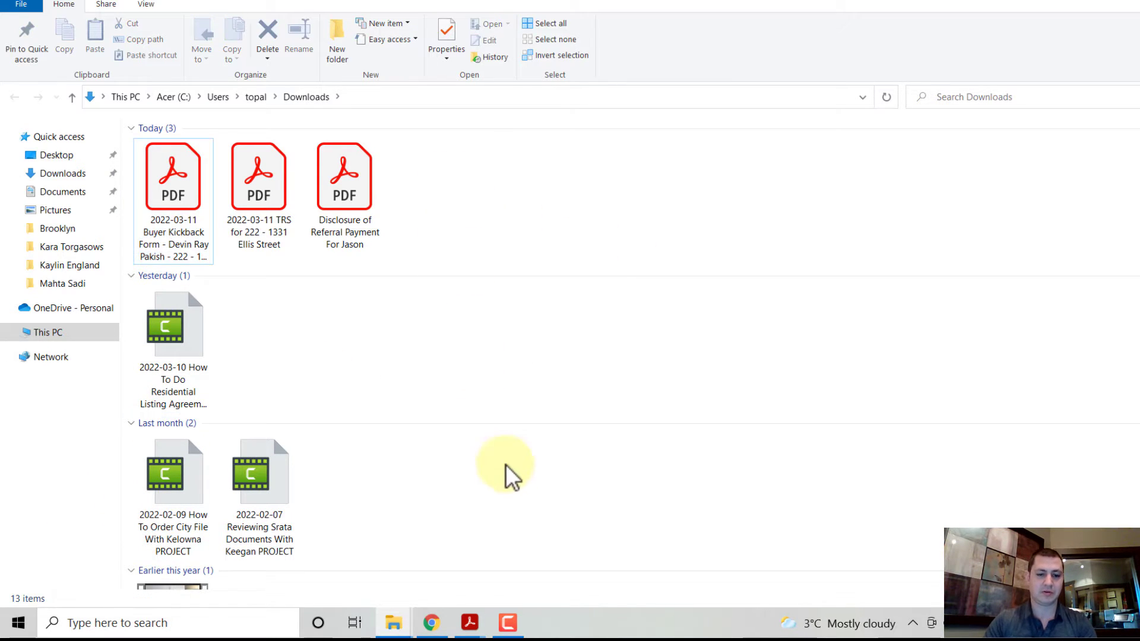
pyautogui.hotkey('alt', 'Tab')
# Step: Copy the completed kickback envelope and advance through documents and recipients to field placement
pyautogui.click(116, 236)
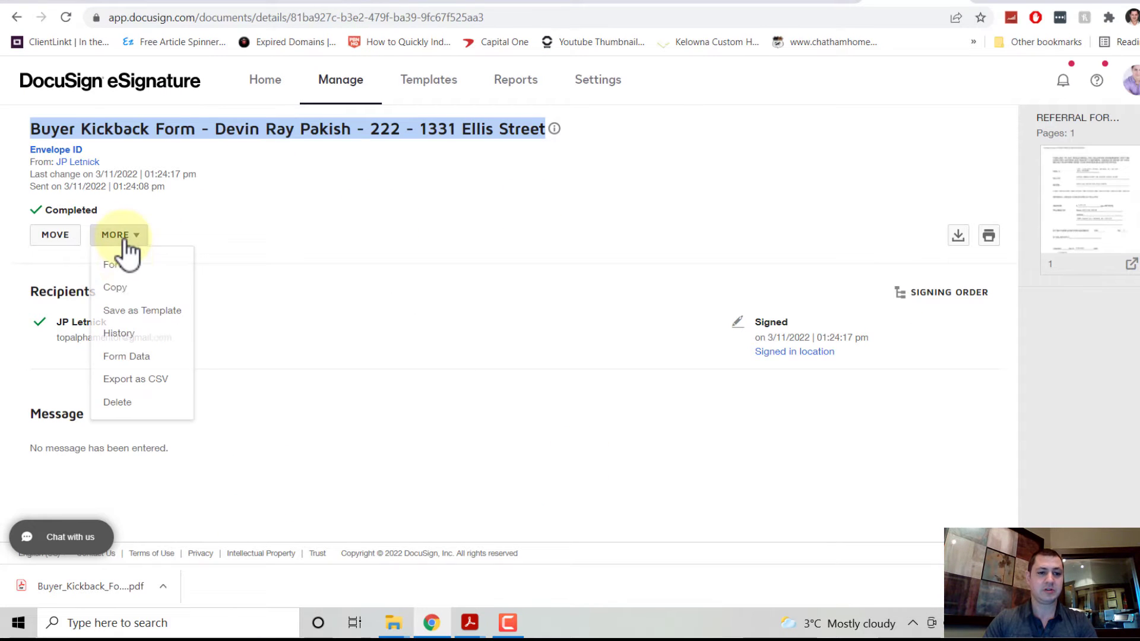
pyautogui.click(131, 287)
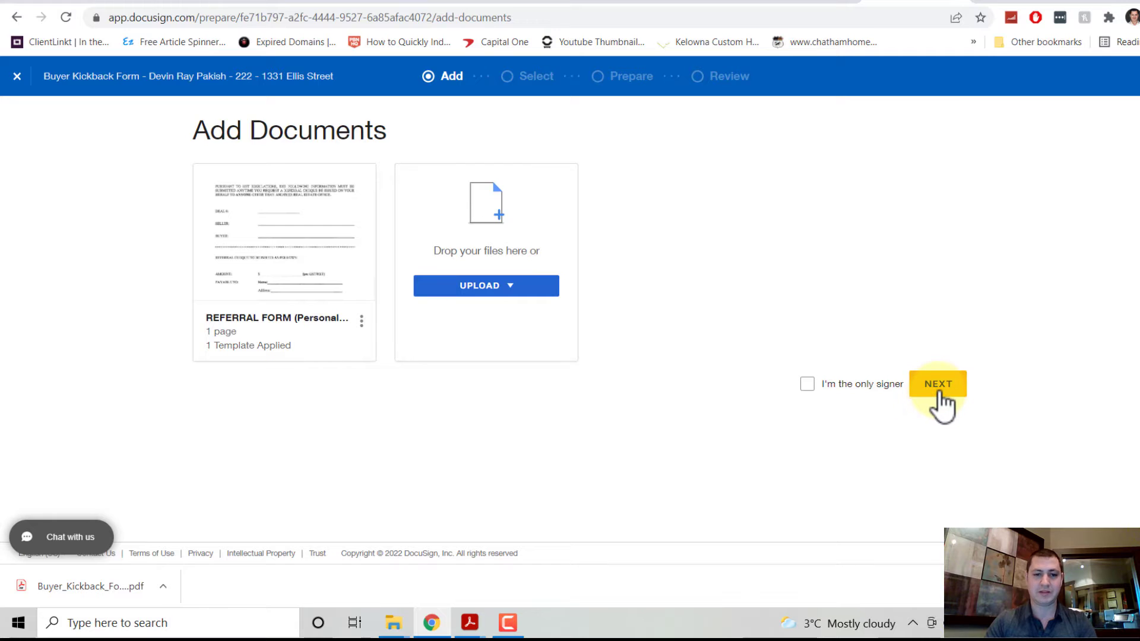
pyautogui.click(941, 393)
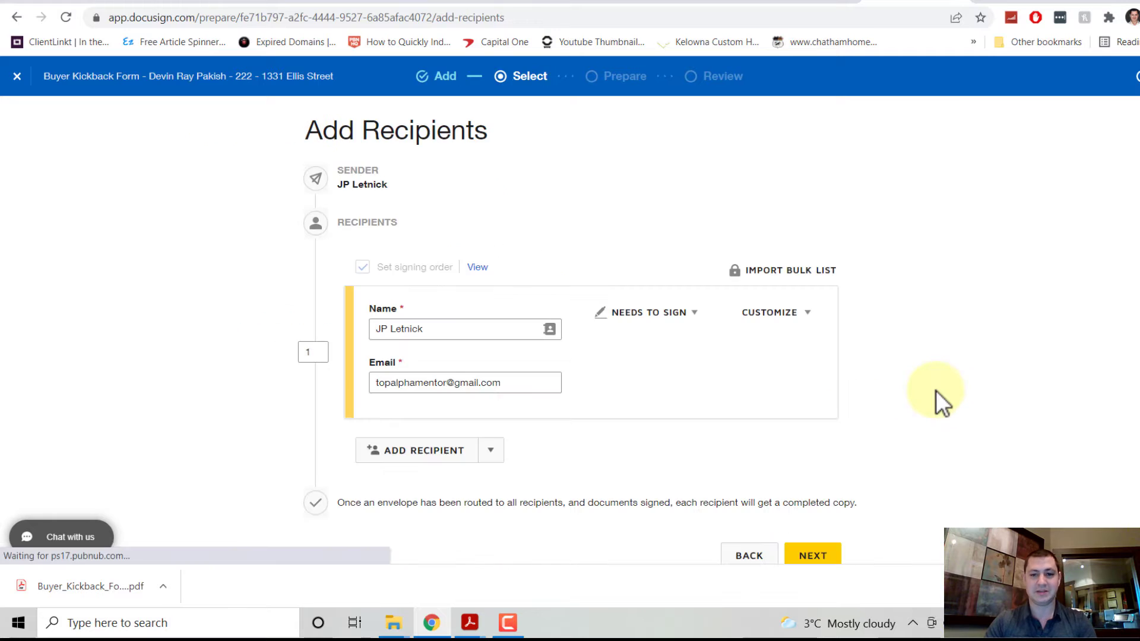
pyautogui.click(807, 557)
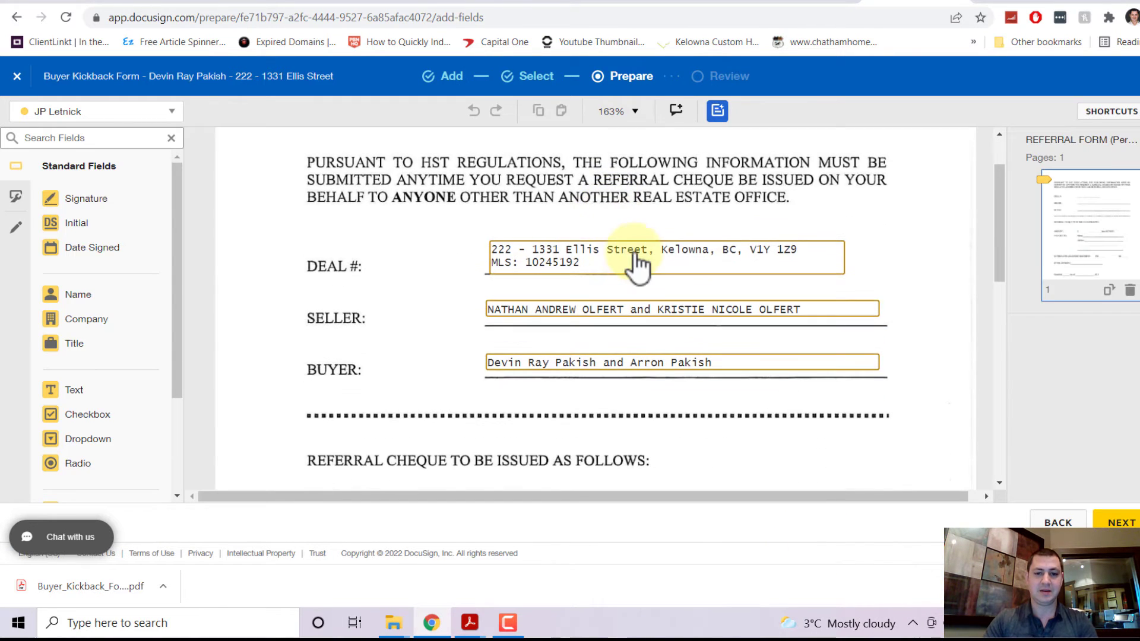
# Step: Copy the second payee's amount, 1,253.12, from the TRS into the form's Amount field
pyautogui.scroll(-5, 579, 264)
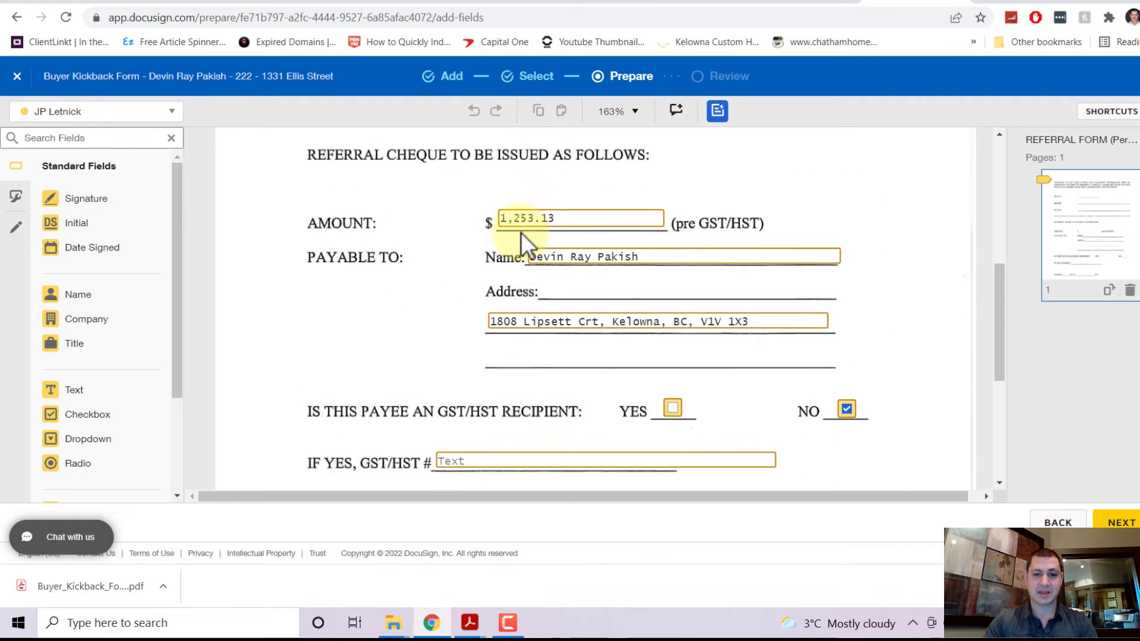
pyautogui.moveTo(469, 623)
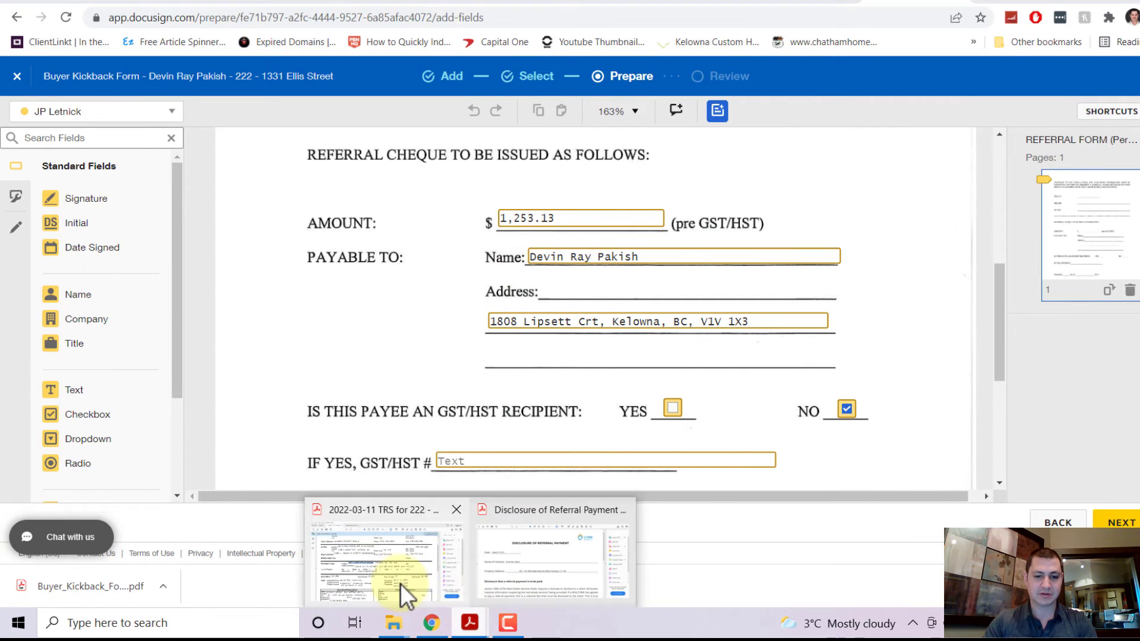
pyautogui.click(404, 585)
pyautogui.scroll(-6, 466, 290)
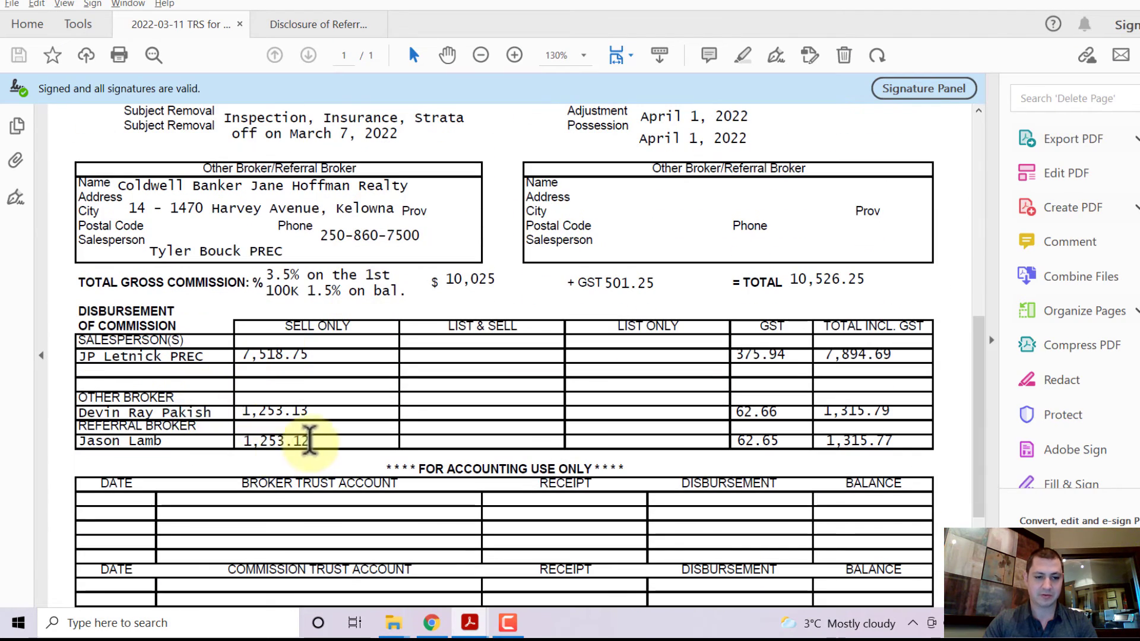
pyautogui.moveTo(309, 441); pyautogui.dragTo(242, 440)
pyautogui.hotkey('alt', 'Tab')
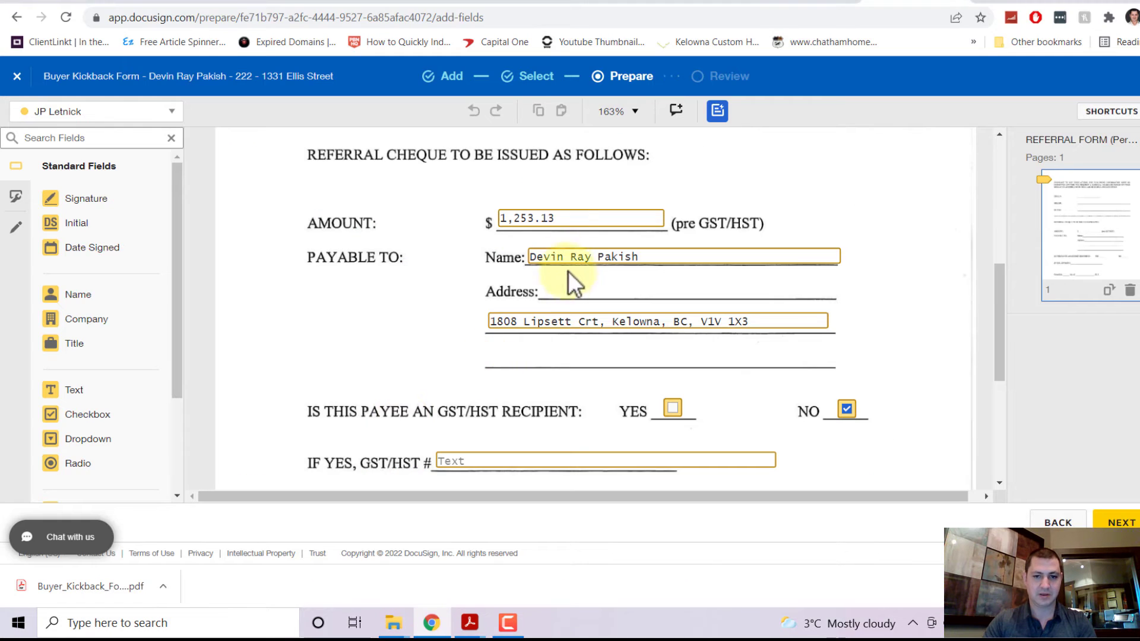
pyautogui.click(570, 229)
# Step: Replace the Payable To name with the second payee's name copied from the TRS
pyautogui.hotkey('alt', 'Tab')
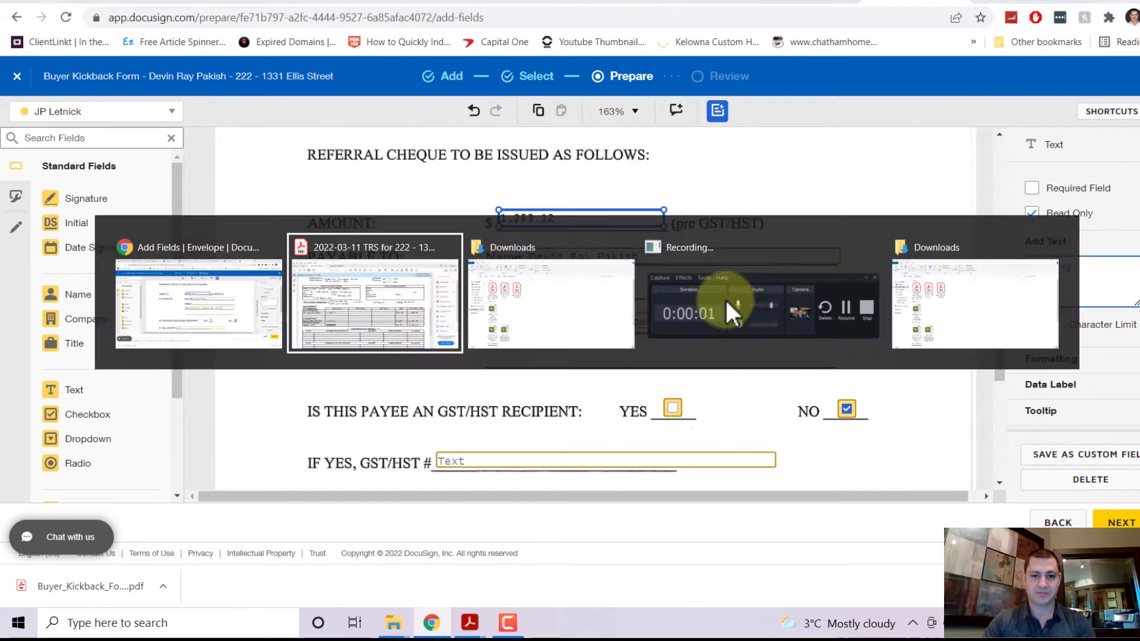
pyautogui.moveTo(190, 441); pyautogui.dragTo(80, 441)
pyautogui.hotkey('ctrl', 'c')
pyautogui.hotkey('alt', 'Tab')
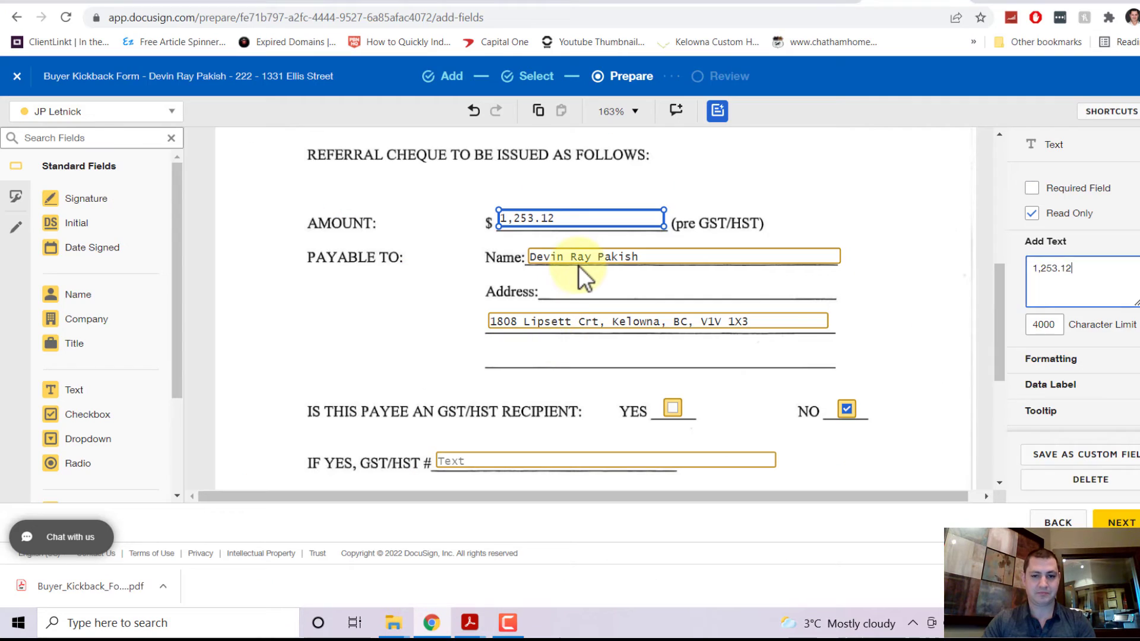
pyautogui.click(607, 265)
pyautogui.tripleClick(1119, 272)
pyautogui.hotkey('ctrl', 'v')
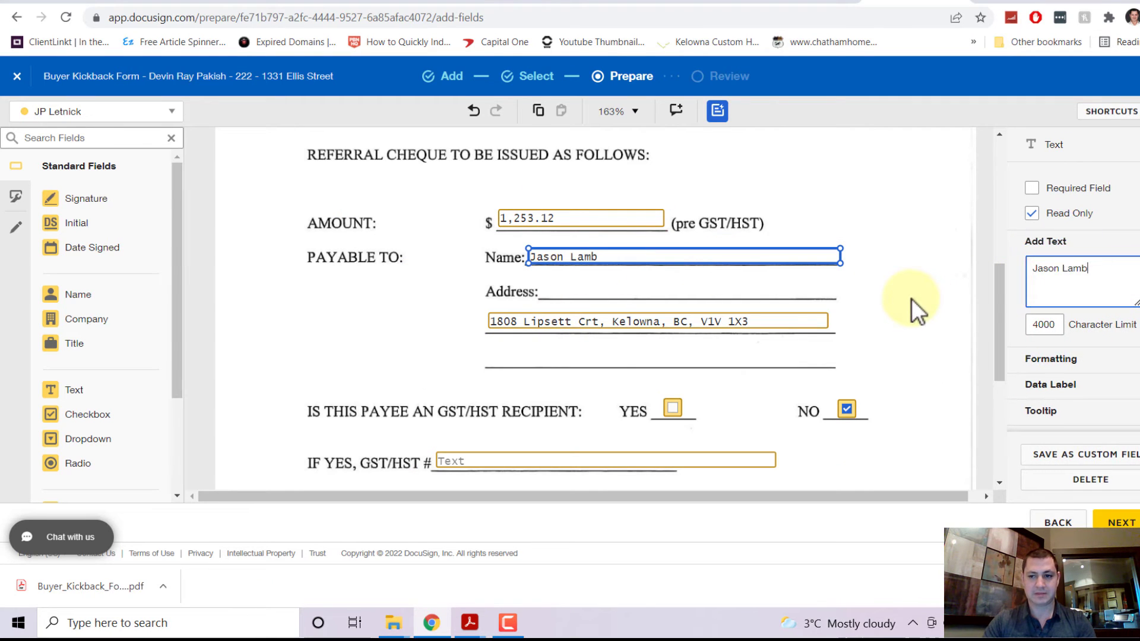
pyautogui.click(858, 330)
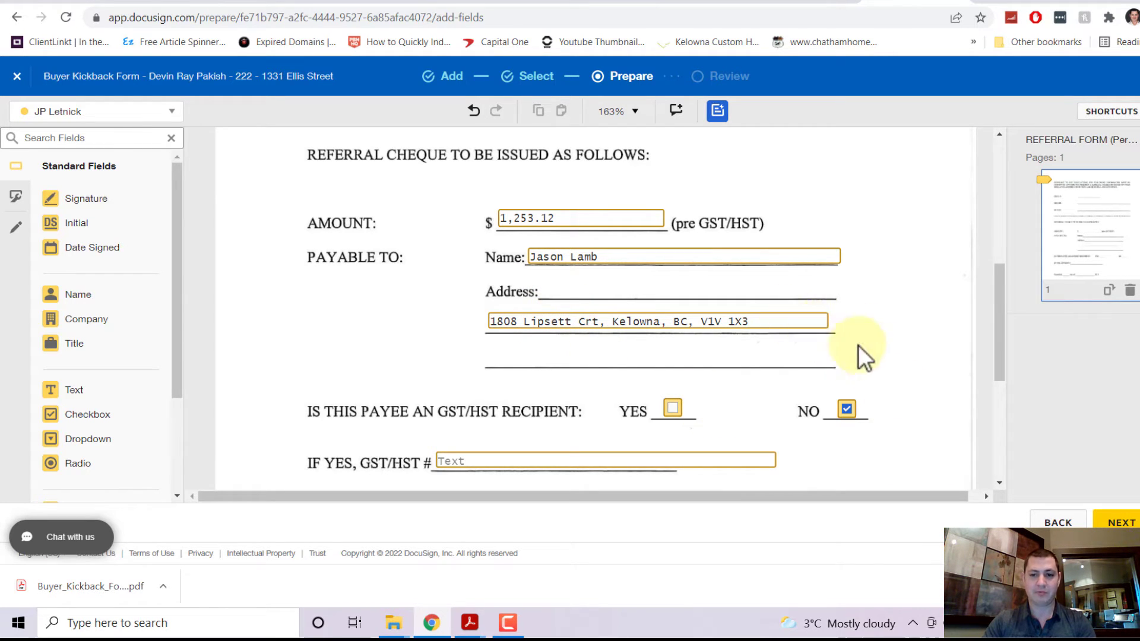
# Step: Update the address field from the TRS and copy the new payee name
pyautogui.hotkey('alt', 'Tab')
pyautogui.hotkey('alt', 'Tab')
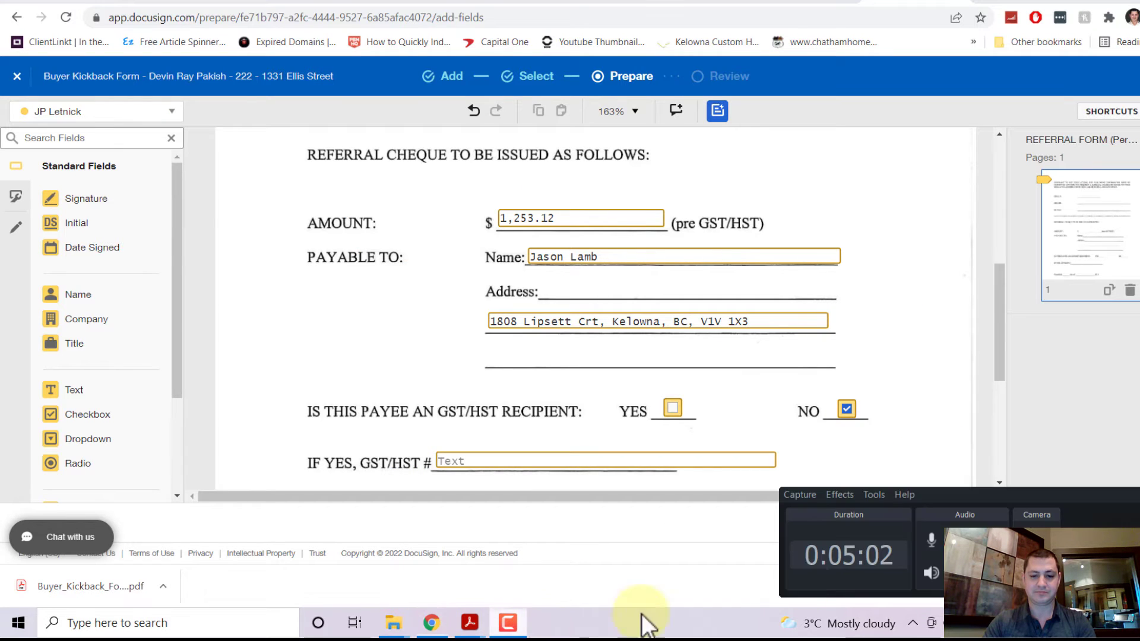
pyautogui.scroll(3, 855, 395)
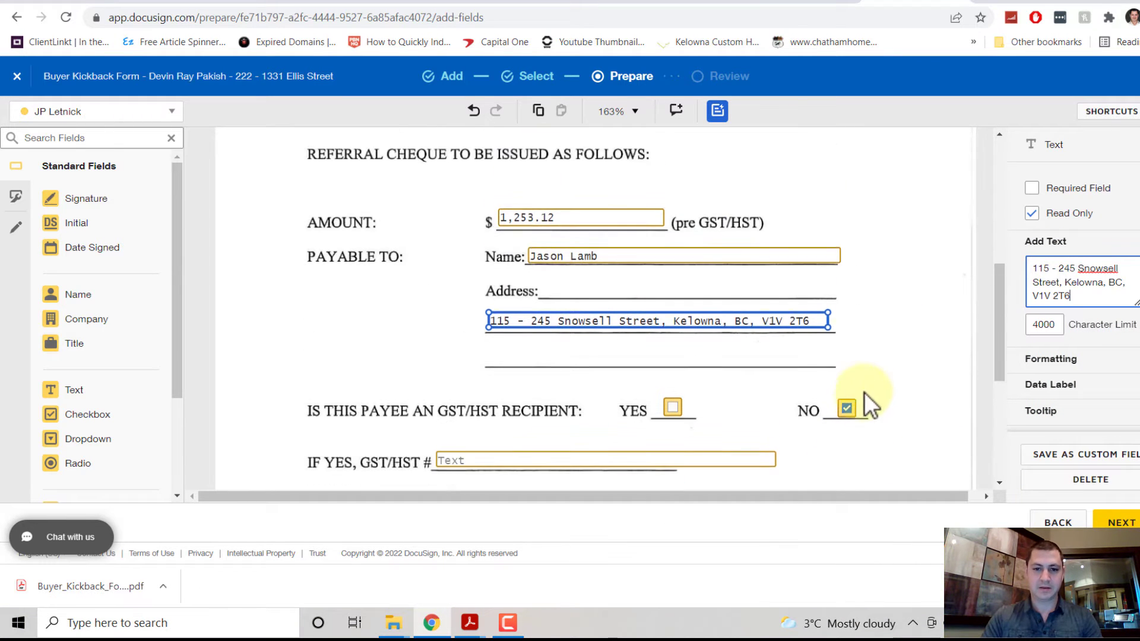
pyautogui.click(912, 305)
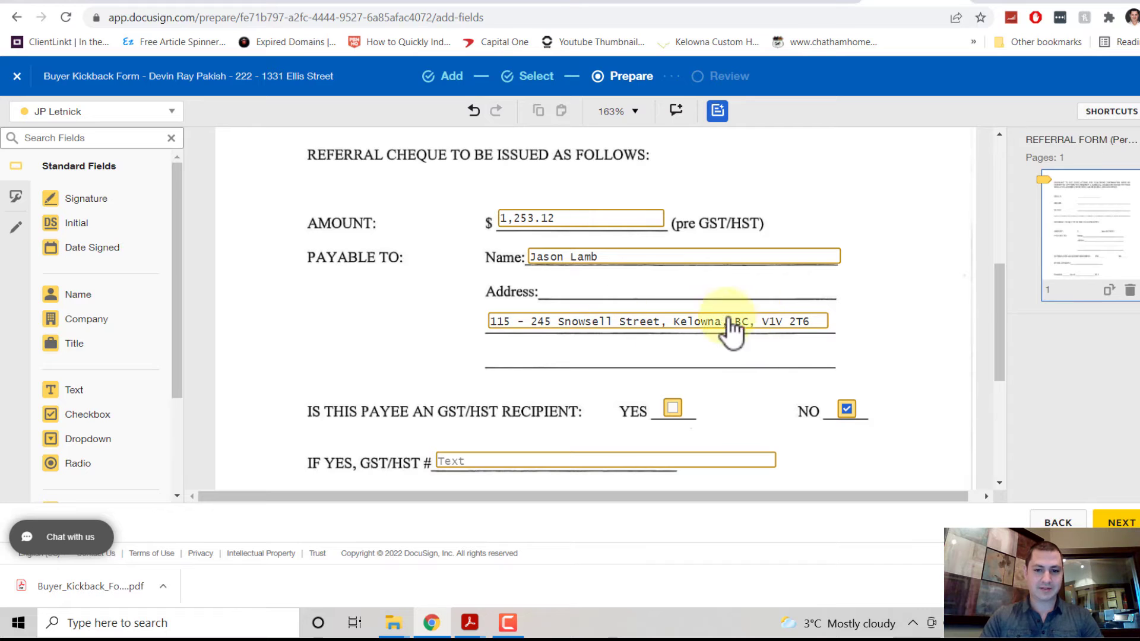
pyautogui.scroll(-1, 822, 324)
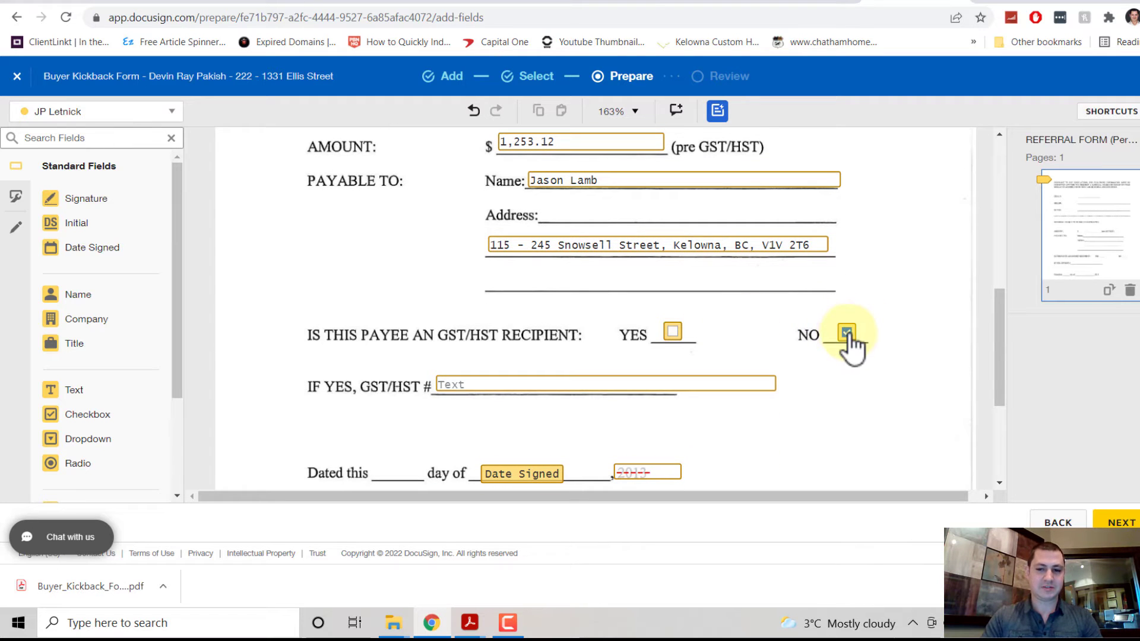
pyautogui.scroll(-3, 855, 353)
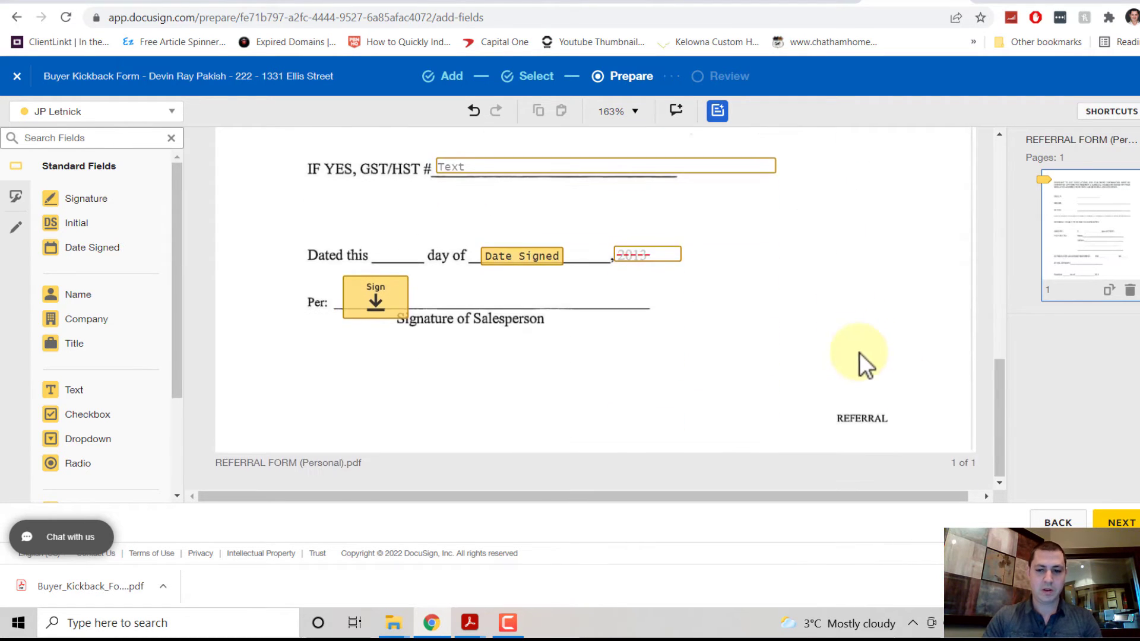
pyautogui.scroll(5, 865, 364)
pyautogui.click(626, 347)
pyautogui.tripleClick(1043, 268)
pyautogui.hotkey('ctrl', 'c')
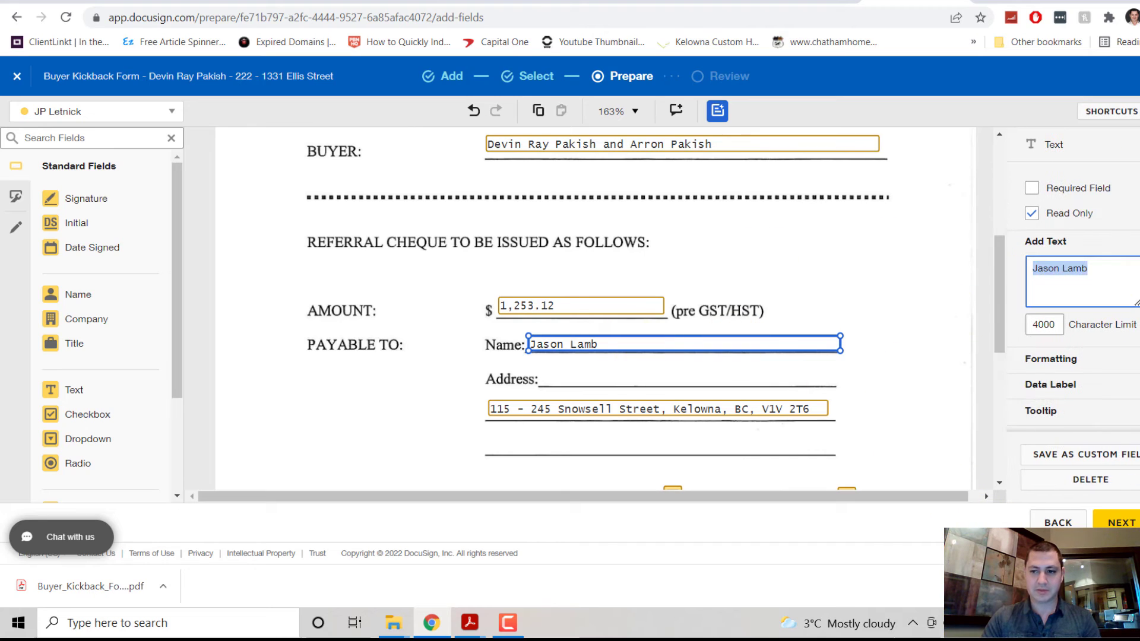
# Step: Put the second payee's name in the email subject, send the envelope, and choose Sign Now
pyautogui.click(1120, 522)
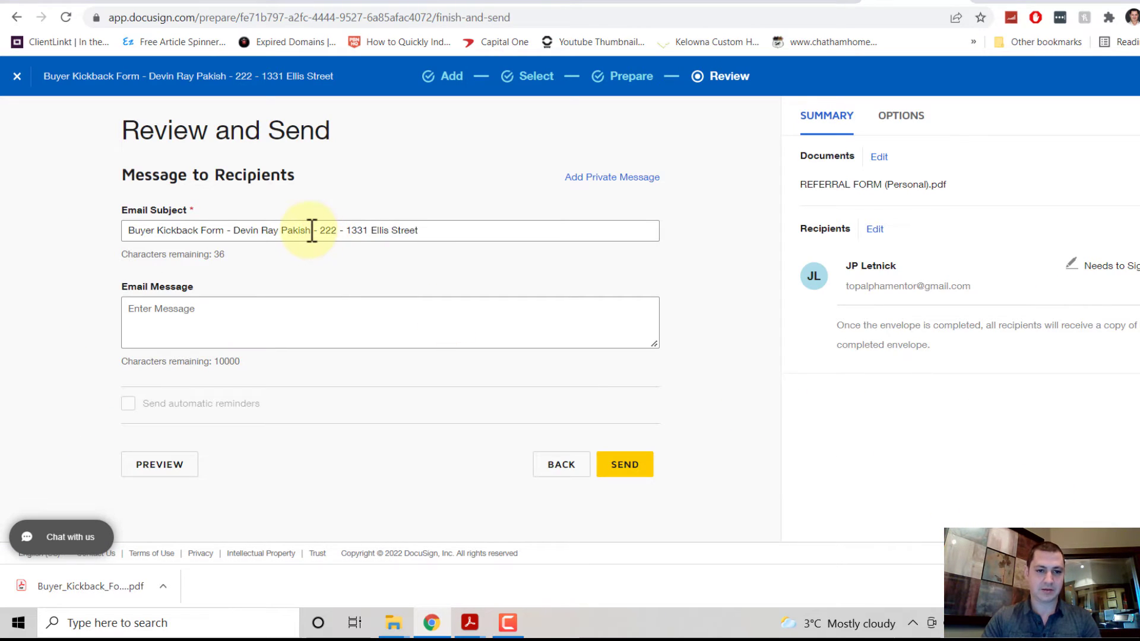
pyautogui.moveTo(312, 230); pyautogui.dragTo(238, 237)
pyautogui.hotkey('ctrl', 'v')
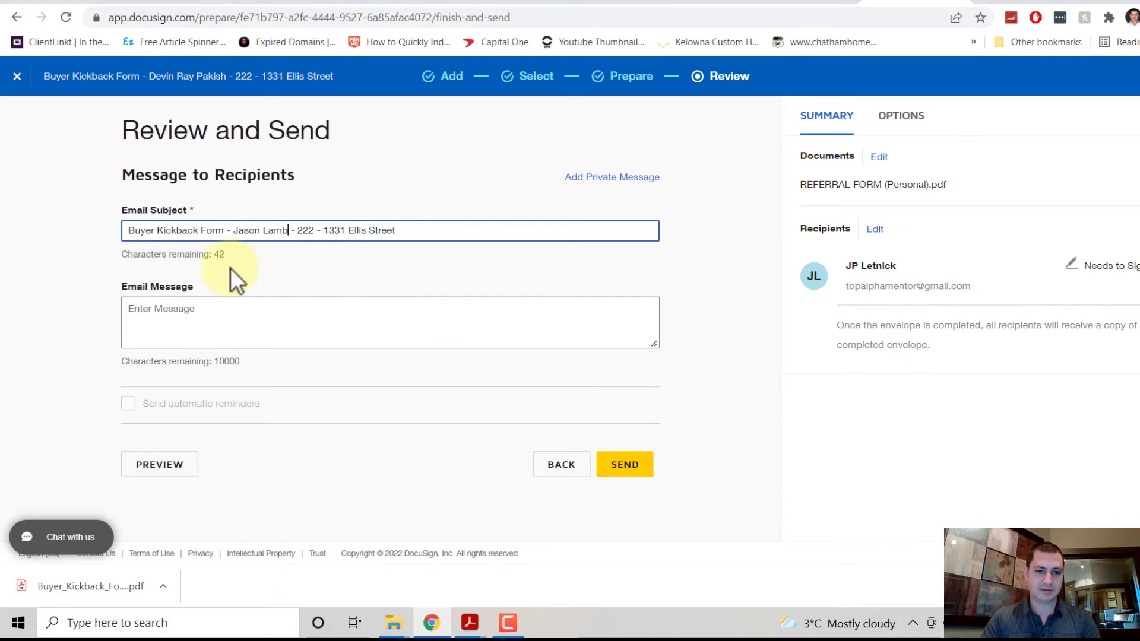
pyautogui.moveTo(435, 233); pyautogui.dragTo(8, 241)
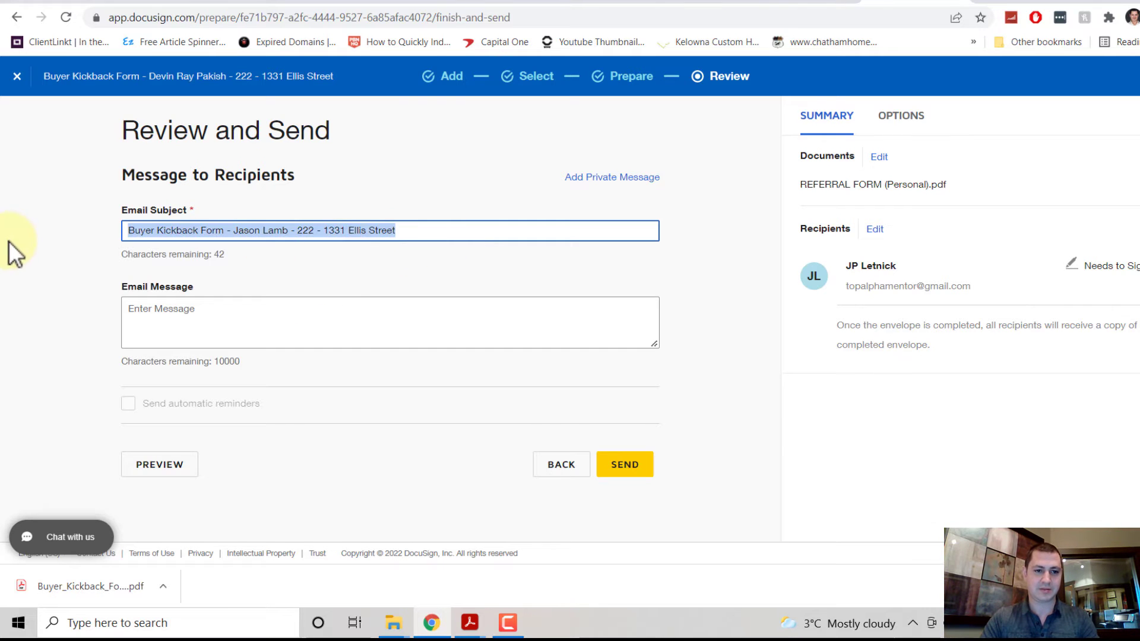
pyautogui.click(644, 466)
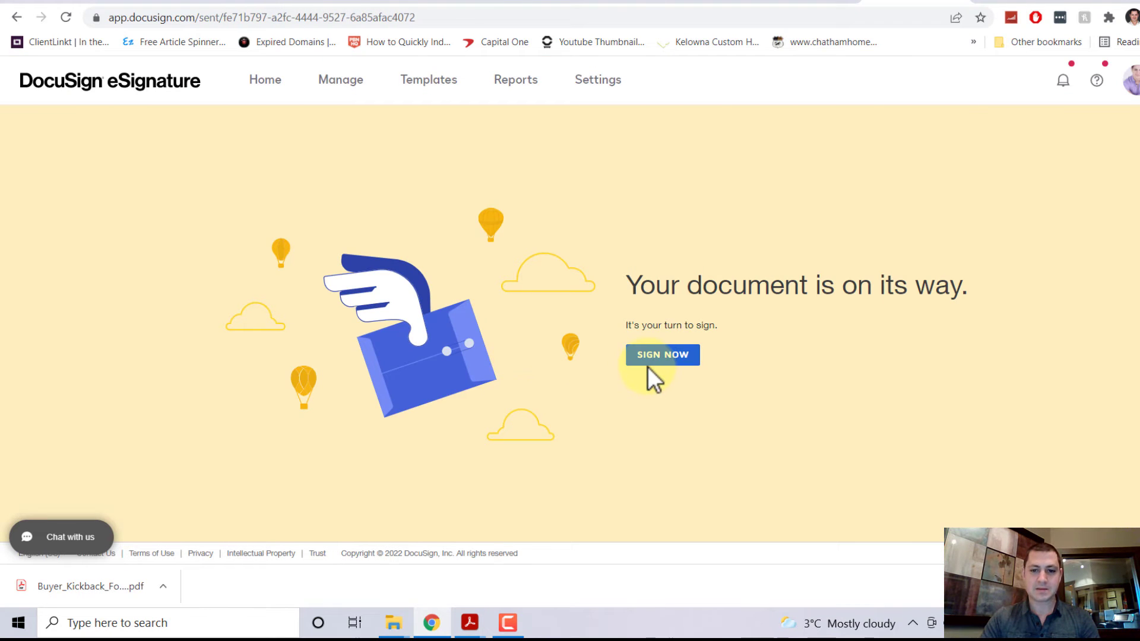
pyautogui.click(647, 364)
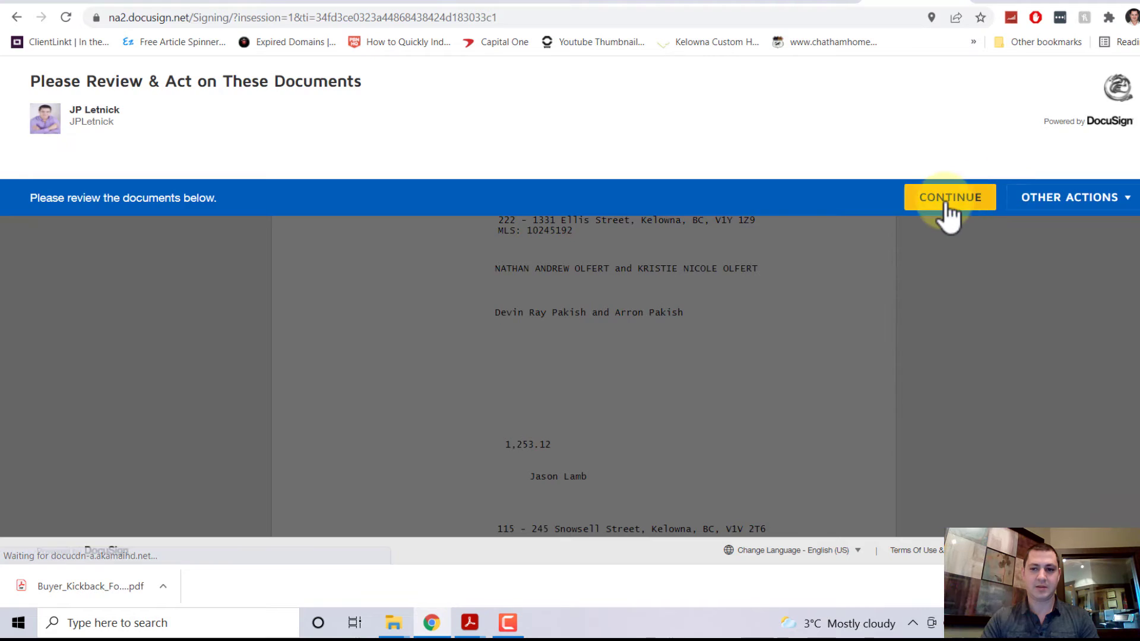
# Step: Sign the second payee's Buyer Kickback Form and finish the signing session
pyautogui.click(943, 202)
pyautogui.click(227, 163)
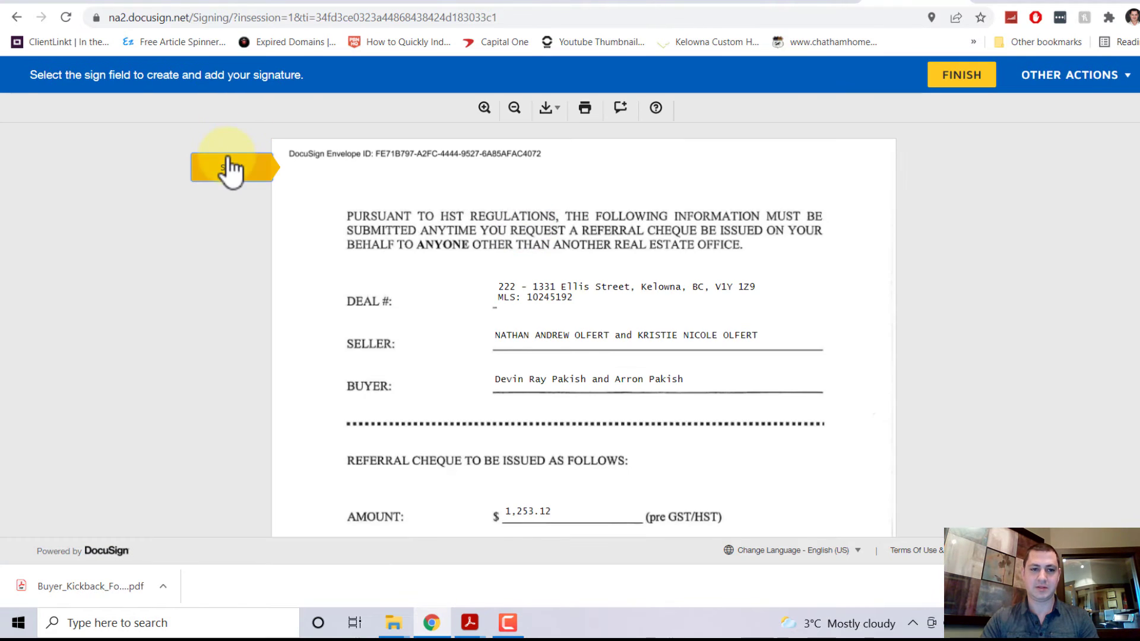
pyautogui.click(413, 325)
pyautogui.click(597, 522)
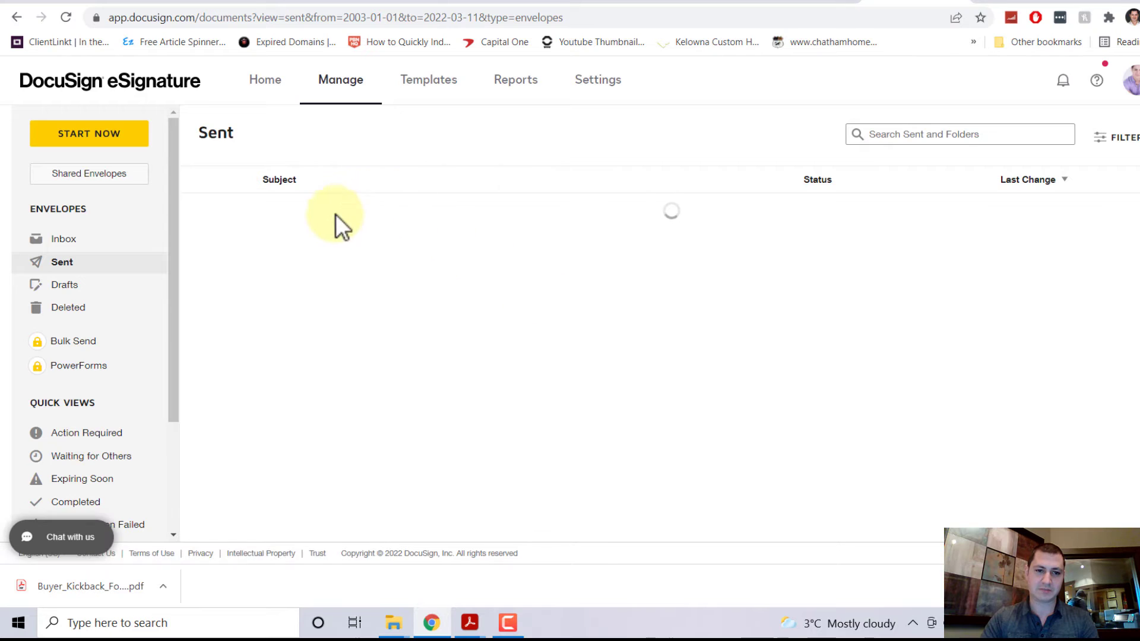
# Step: Download the completed envelope from Sent as one combined PDF
pyautogui.click(355, 236)
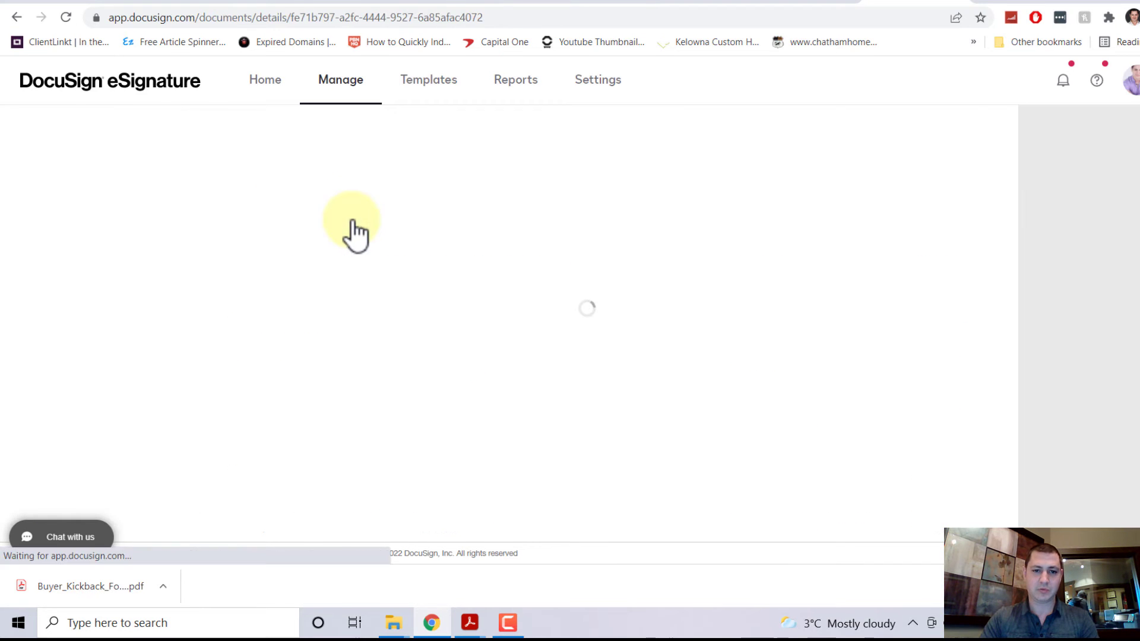
pyautogui.click(959, 237)
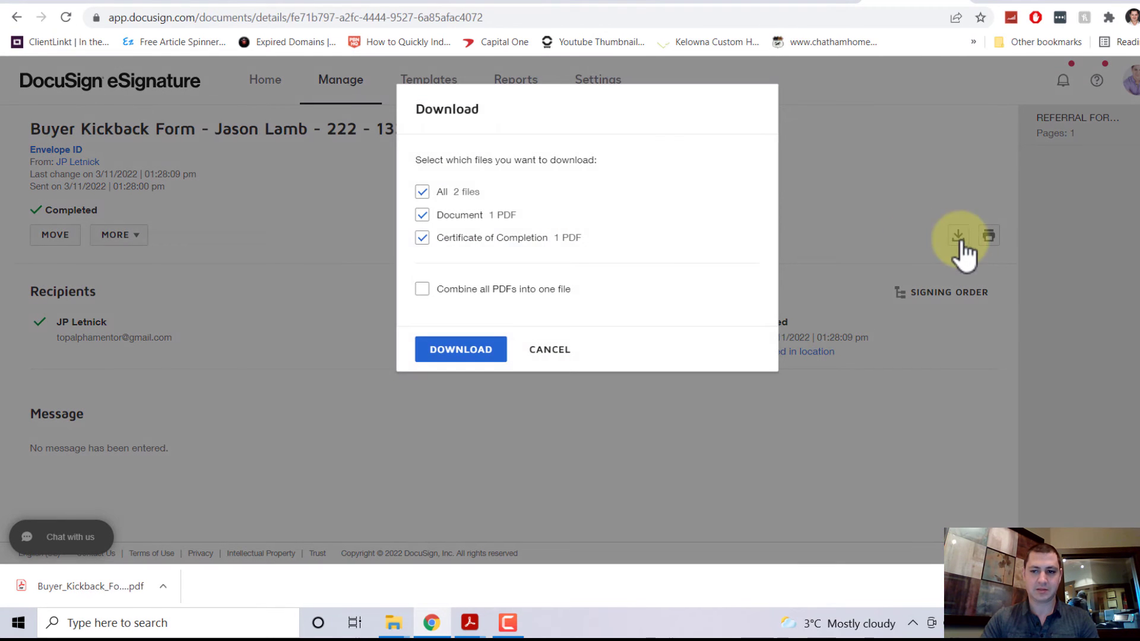
pyautogui.click(457, 289)
pyautogui.click(462, 351)
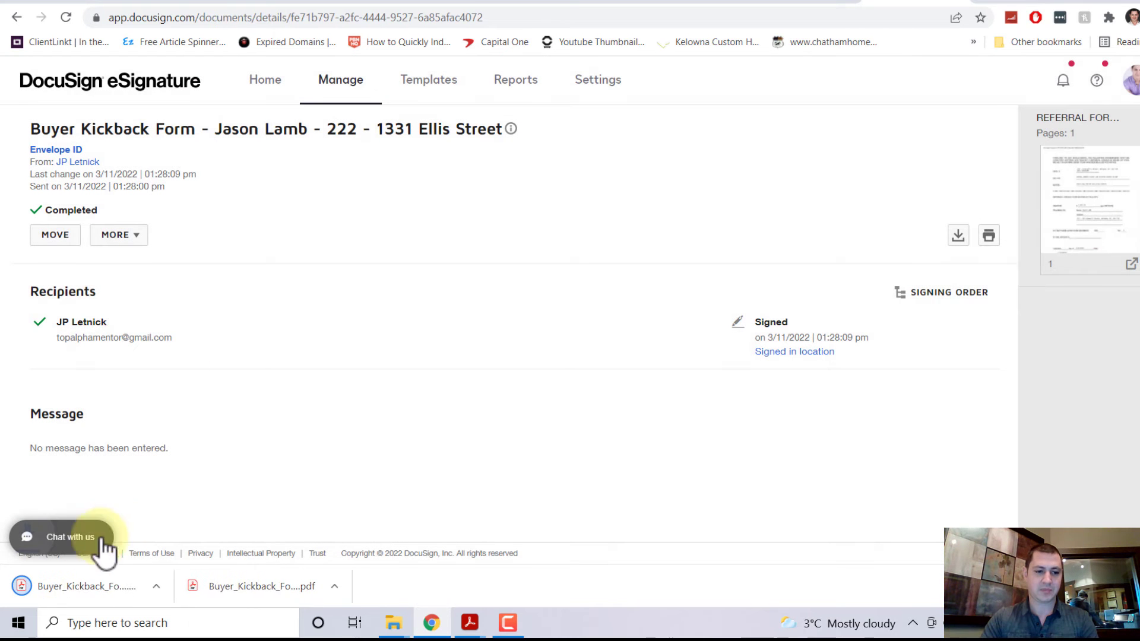
pyautogui.rightClick(87, 590)
# Step: Rename the downloaded kickback PDF to '2022-03-11 Buyer Kickback Form' plus payee and property
pyautogui.click(123, 553)
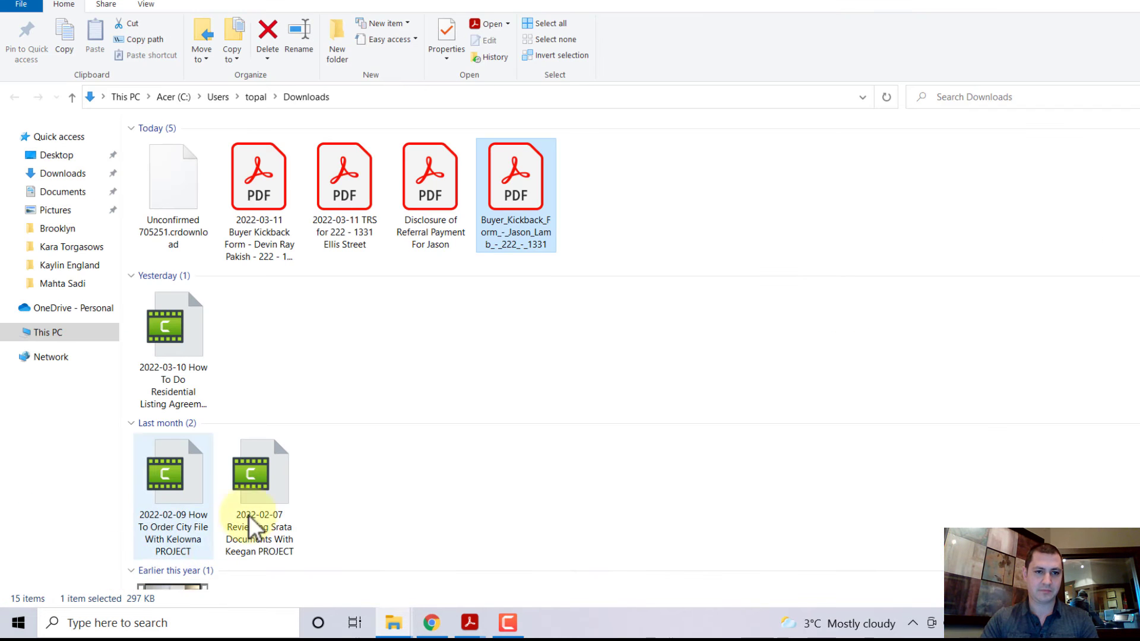
pyautogui.rightClick(623, 183)
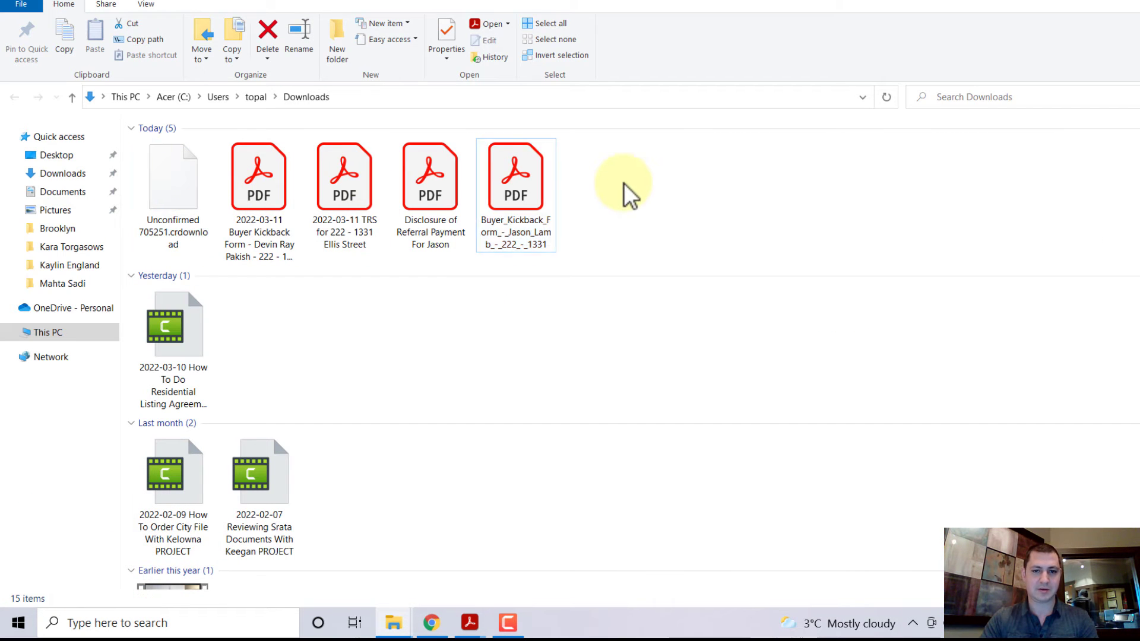
pyautogui.click(565, 246)
pyautogui.rightClick(172, 177)
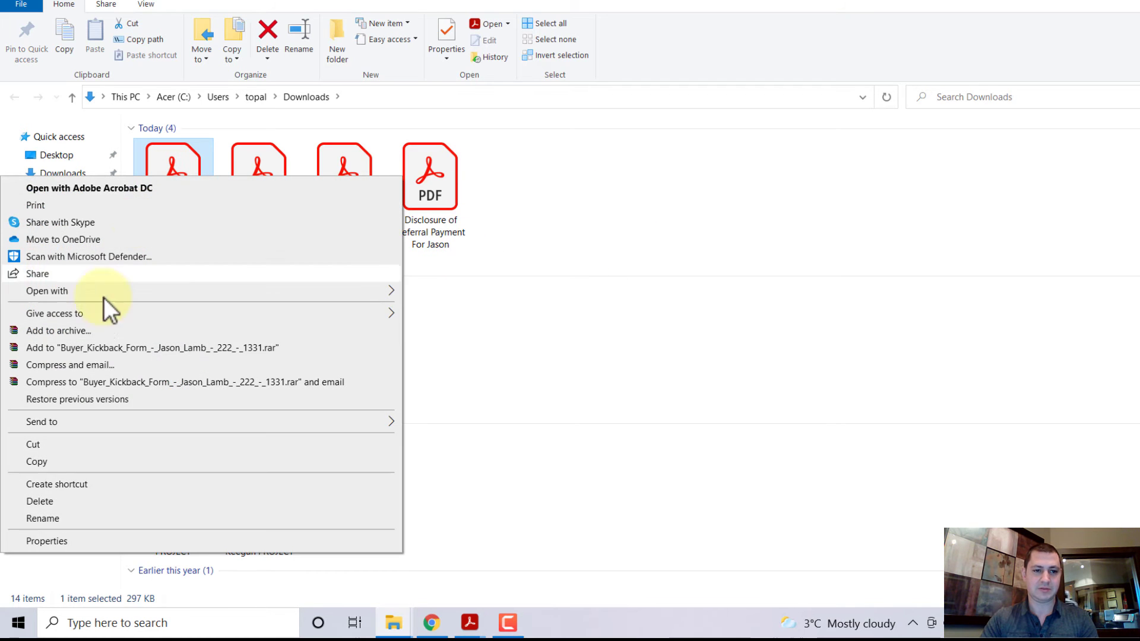
pyautogui.click(44, 520)
pyautogui.write('2022-03-11')
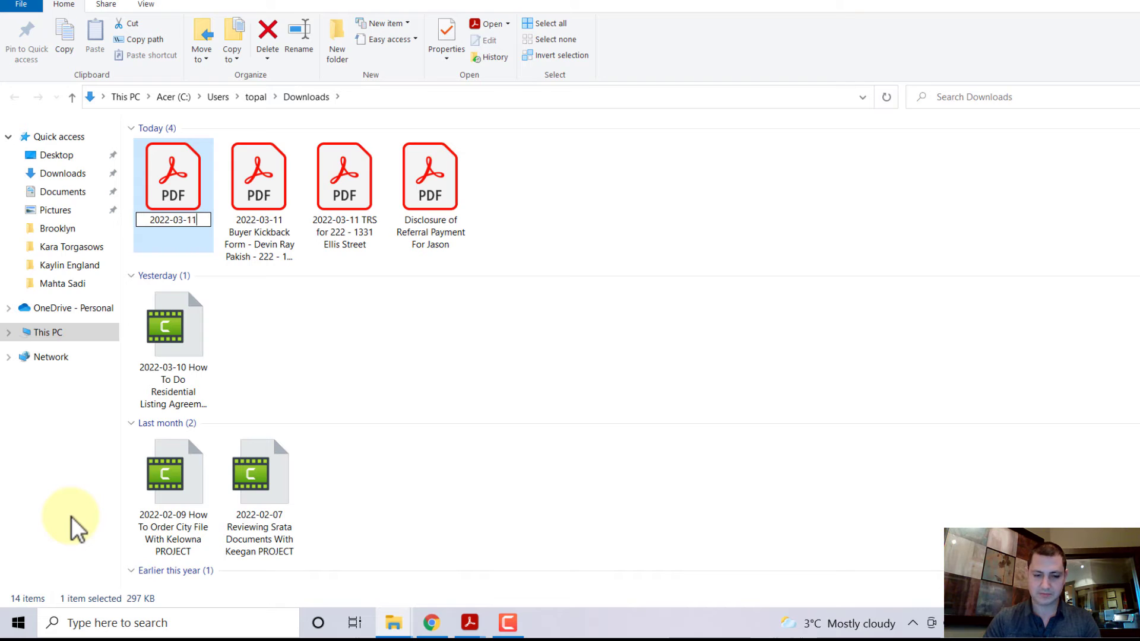
pyautogui.press('Return')
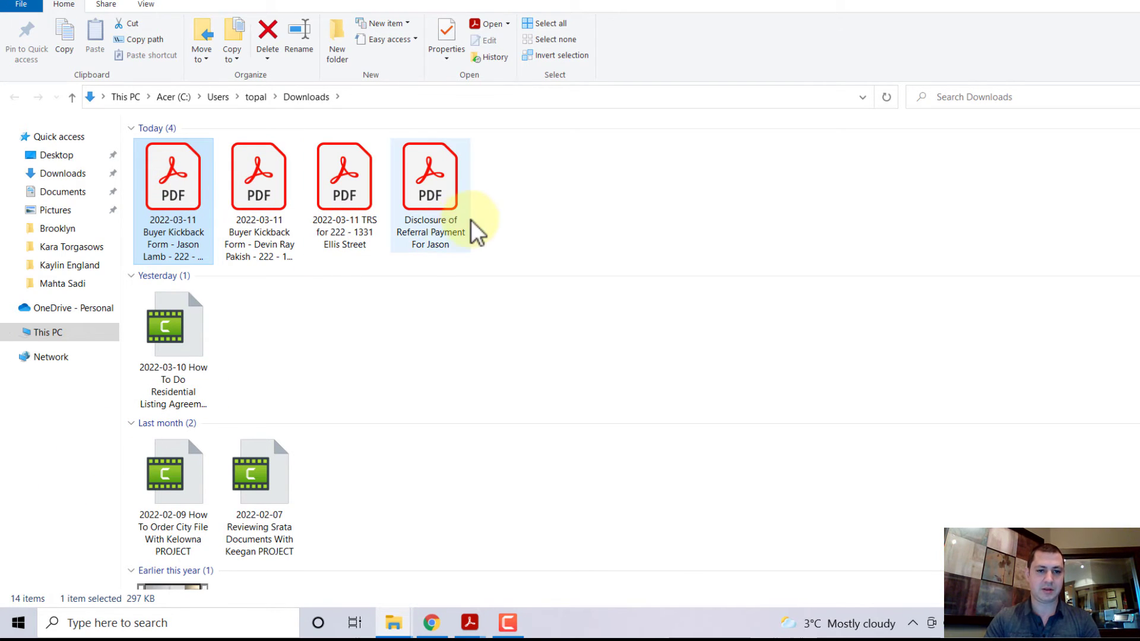
# Step: Close both open Acrobat PDF windows and return to the browser
pyautogui.click(470, 623)
pyautogui.click(628, 510)
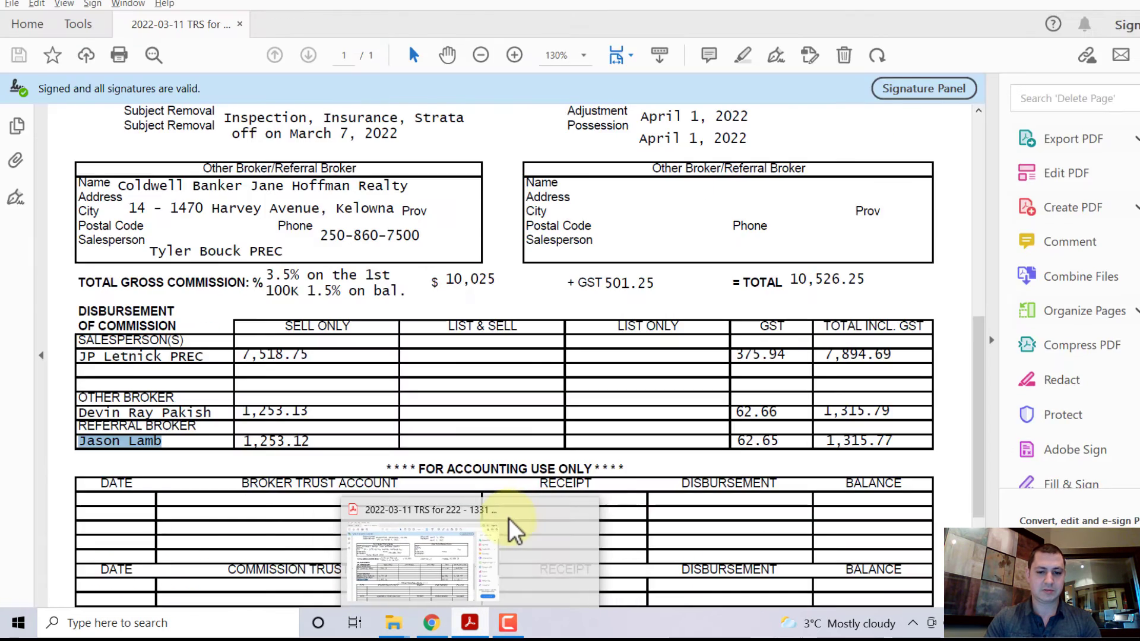
pyautogui.click(531, 511)
pyautogui.click(489, 519)
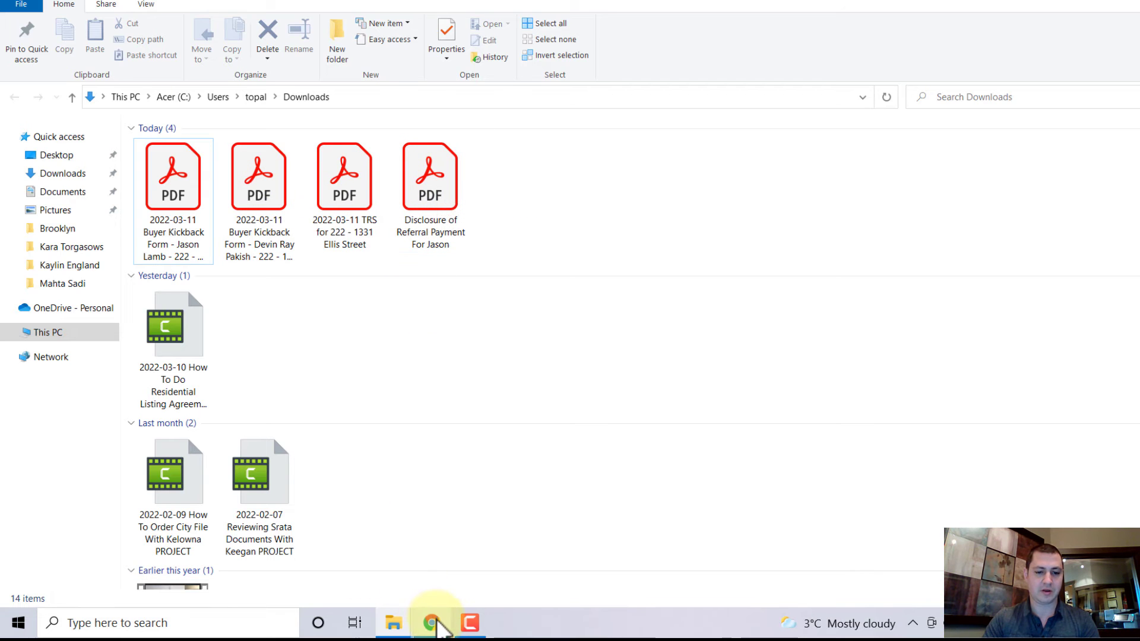
pyautogui.click(440, 623)
# Step: Start a new Gmail message addressed to three autocompleted recipients
pyautogui.click(158, 3)
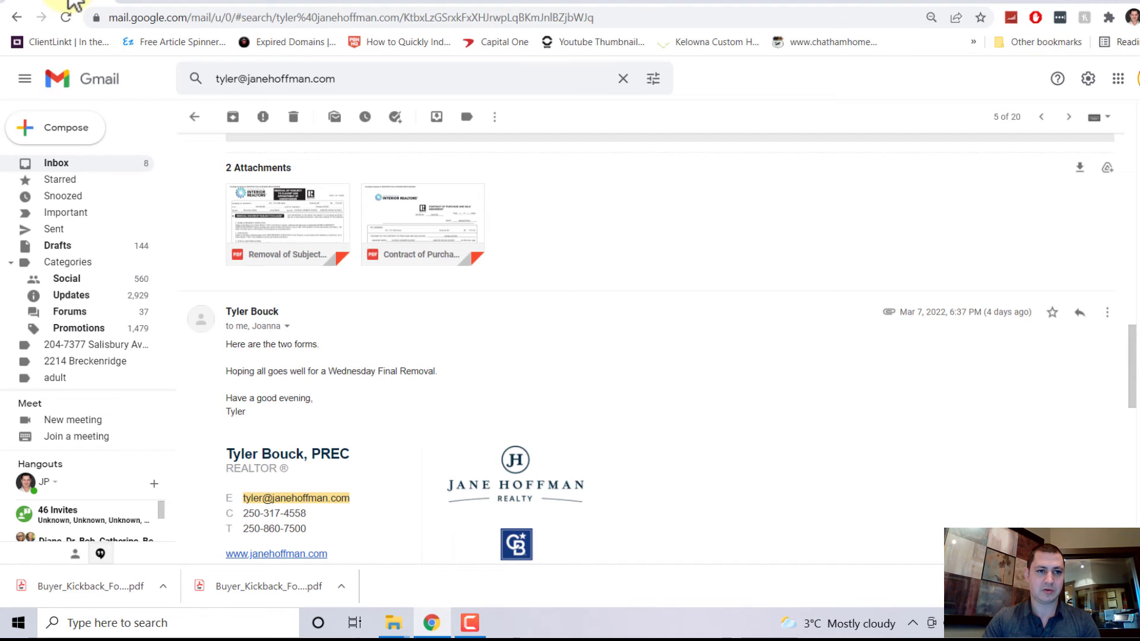
pyautogui.click(67, 128)
pyautogui.write('co')
pyautogui.press('Return')
pyautogui.write('jo')
pyautogui.press('Return')
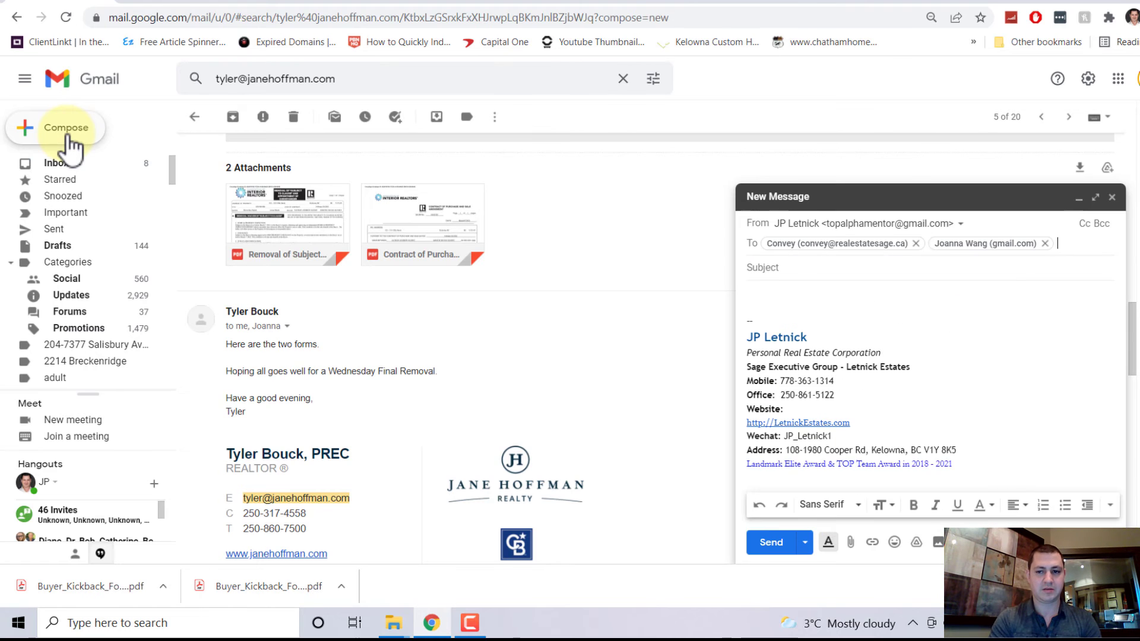
pyautogui.write('ke')
pyautogui.press('Return')
pyautogui.press('Tab')
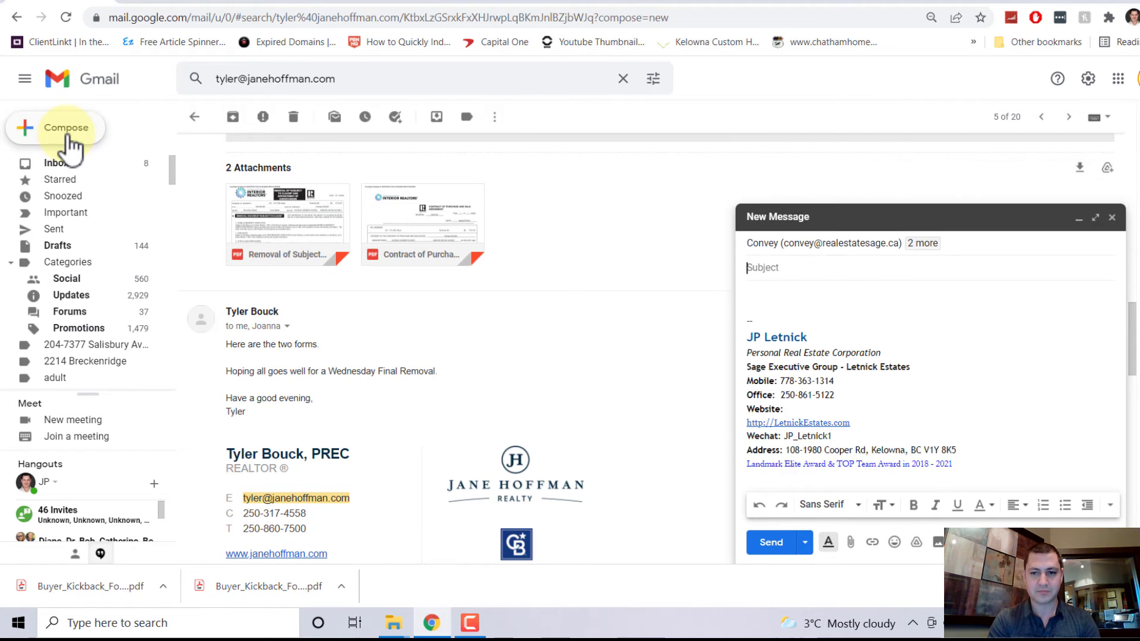
# Step: Copy the TRS file name and attach the four deal PDFs from Downloads
pyautogui.hotkey('alt', 'Tab')
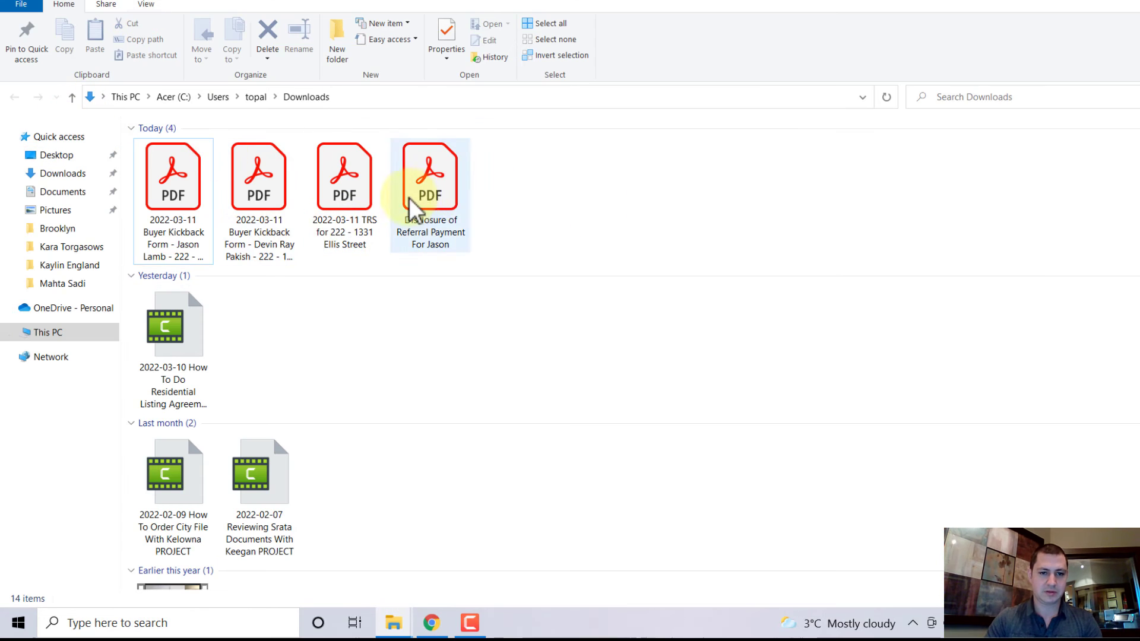
pyautogui.rightClick(372, 186)
pyautogui.click(155, 526)
pyautogui.press('Escape')
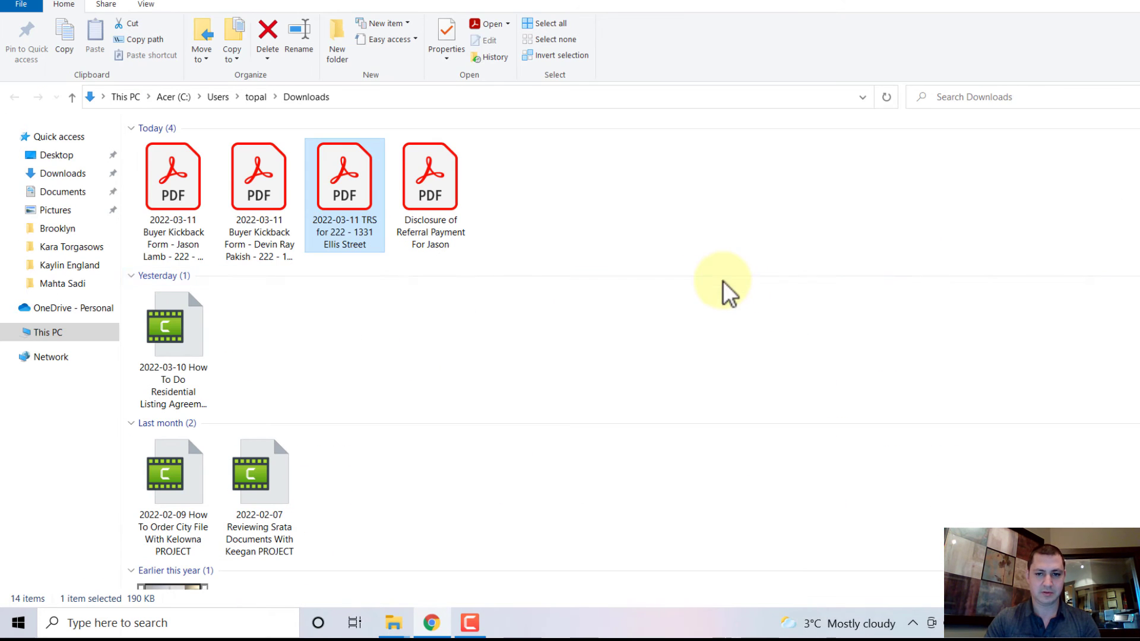
pyautogui.moveTo(601, 205); pyautogui.dragTo(796, 285)
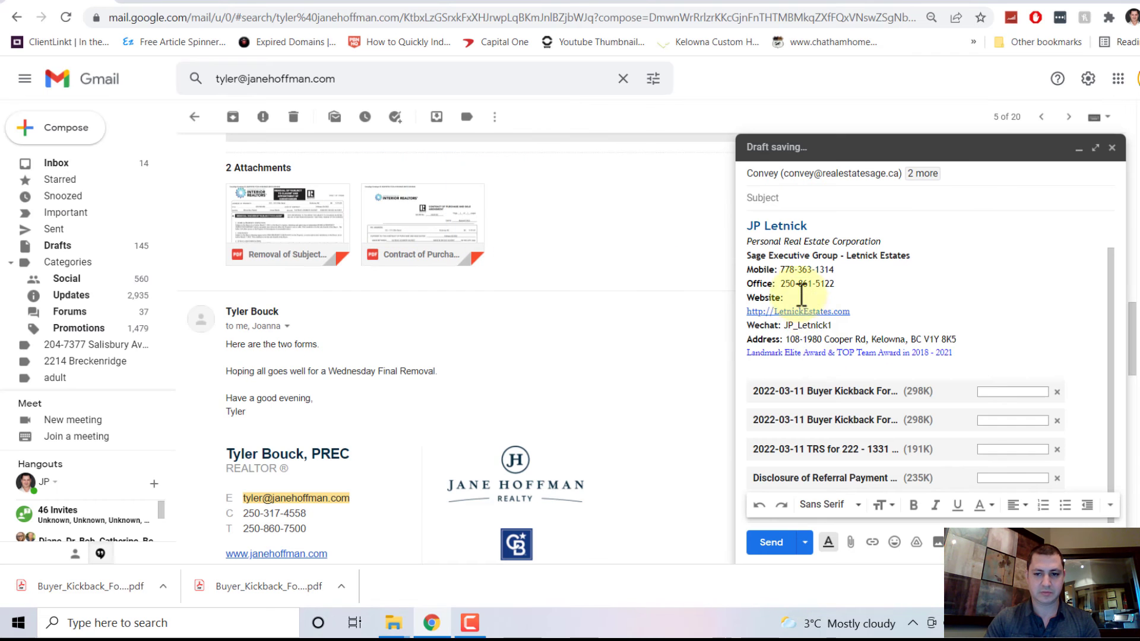
pyautogui.click(797, 200)
pyautogui.click(796, 199)
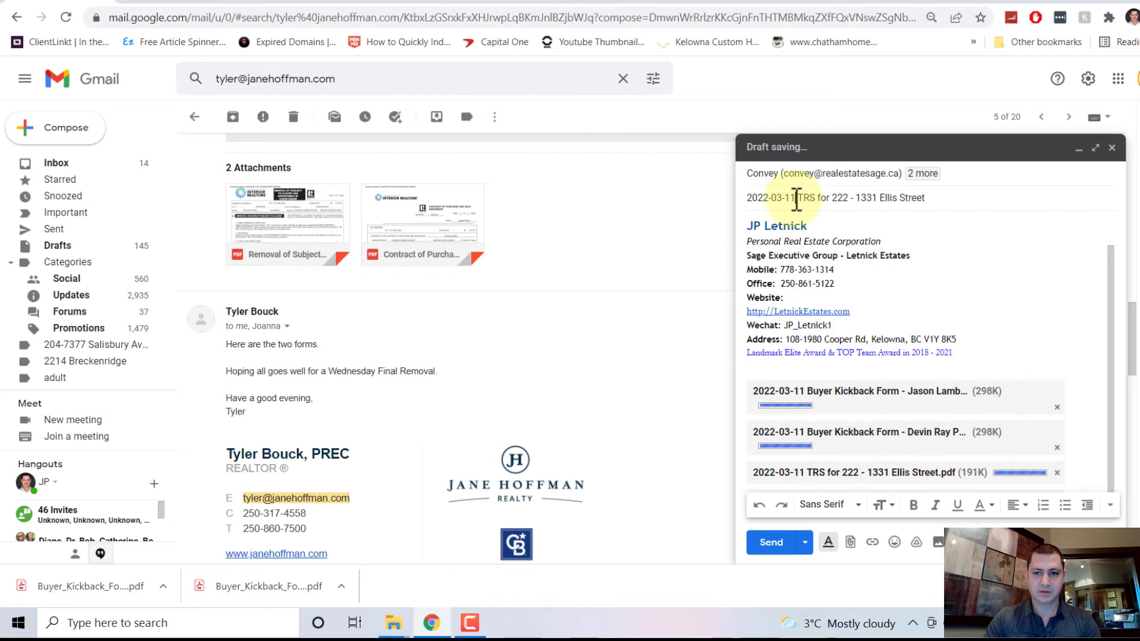
pyautogui.press('BackSpace')
pyautogui.press('BackSpace')
pyautogui.press('BackSpace')
pyautogui.press('BackSpace')
pyautogui.press('BackSpace')
pyautogui.press('BackSpace')
pyautogui.press('BackSpace')
pyautogui.press('BackSpace')
pyautogui.press('BackSpace')
pyautogui.press('BackSpace')
pyautogui.press('BackSpace')
pyautogui.click(765, 197)
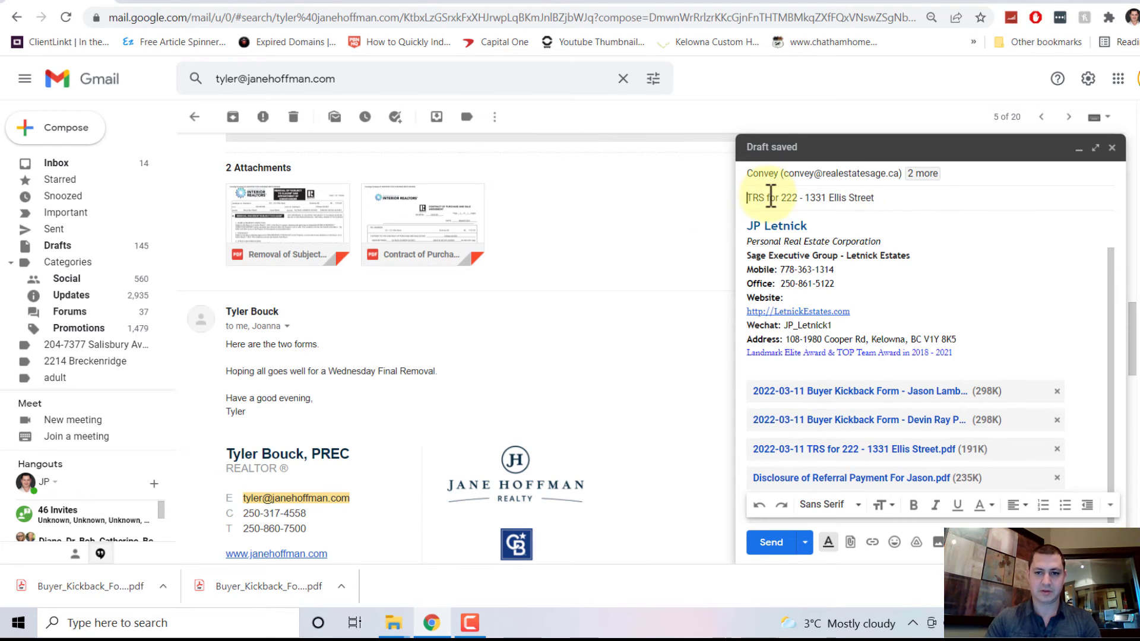
pyautogui.write('and Kickbacks')
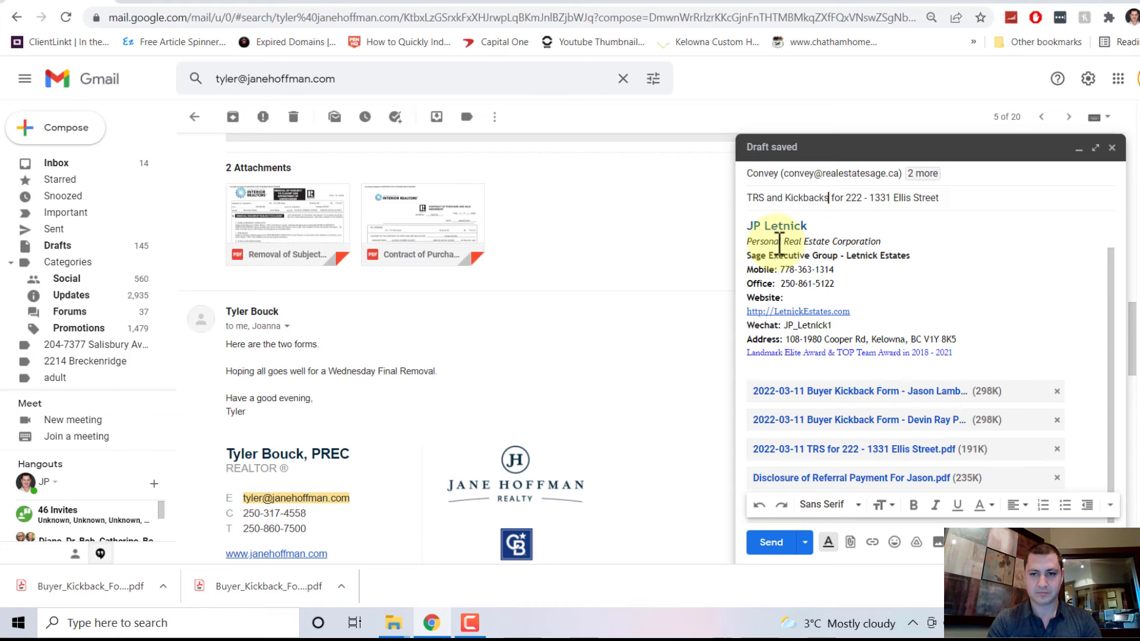
pyautogui.press('Tab')
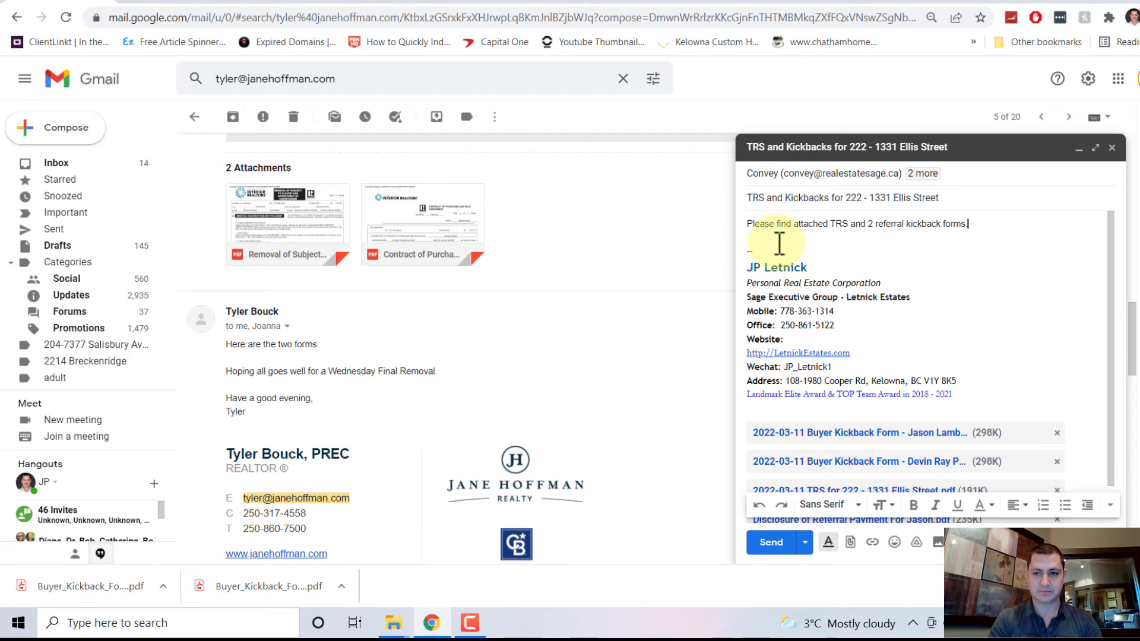
pyautogui.scroll(-1, 861, 416)
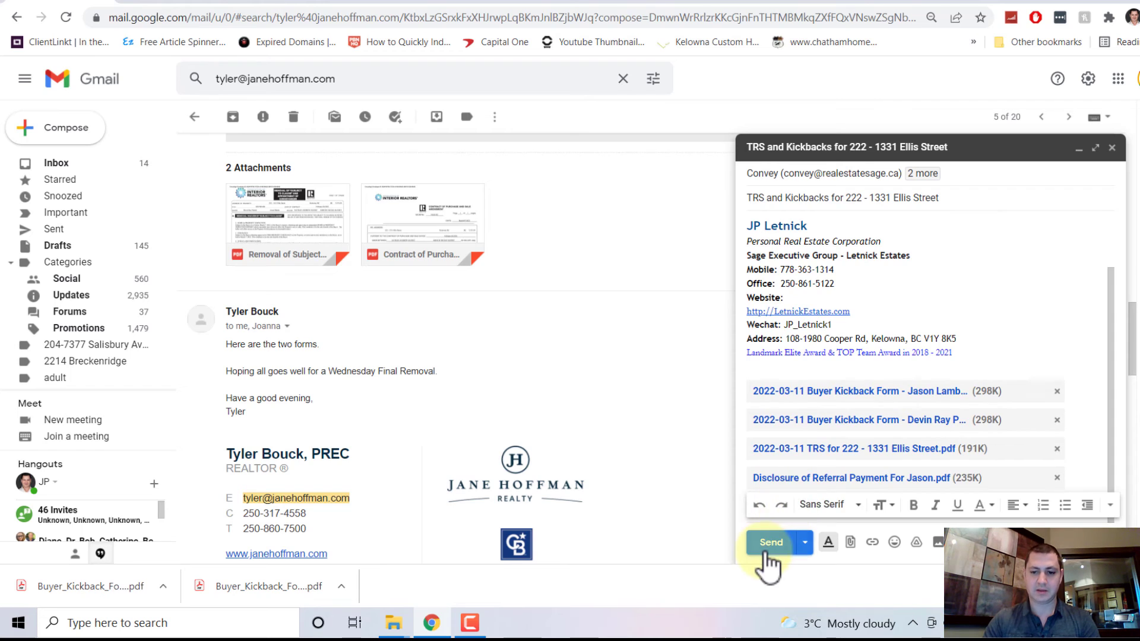
pyautogui.click(771, 542)
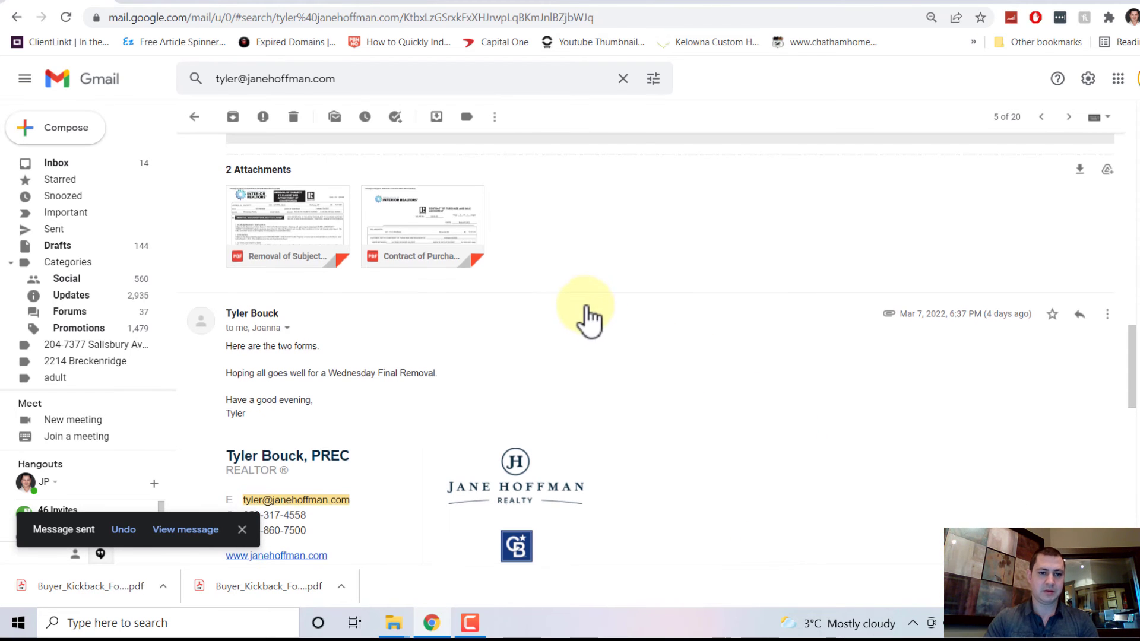
pyautogui.scroll(10, 407, 165)
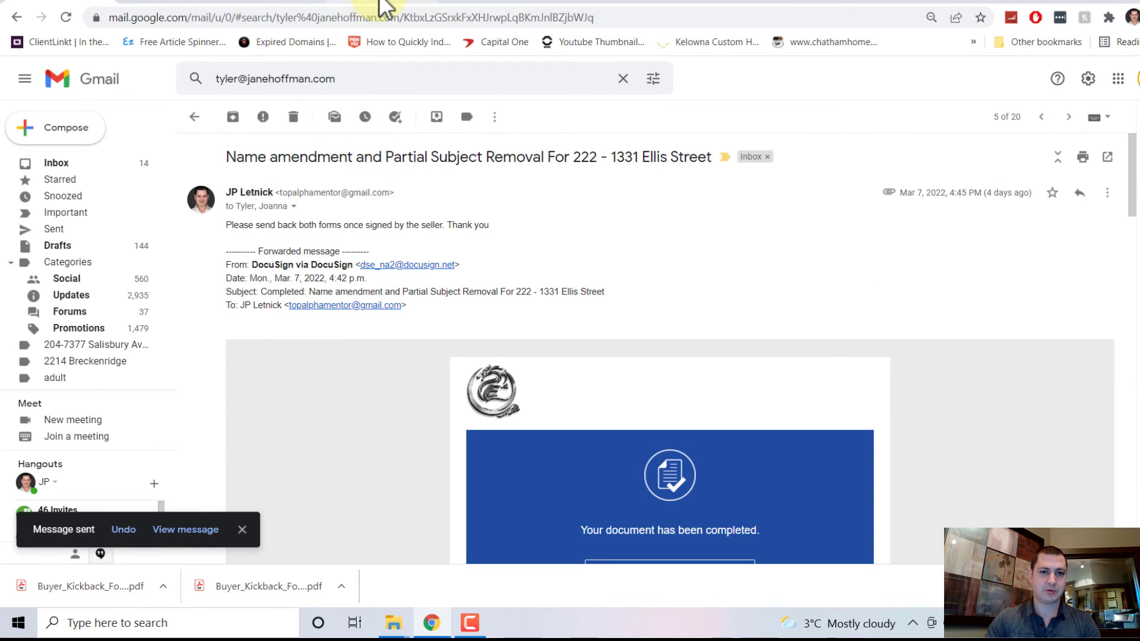
pyautogui.click(380, 6)
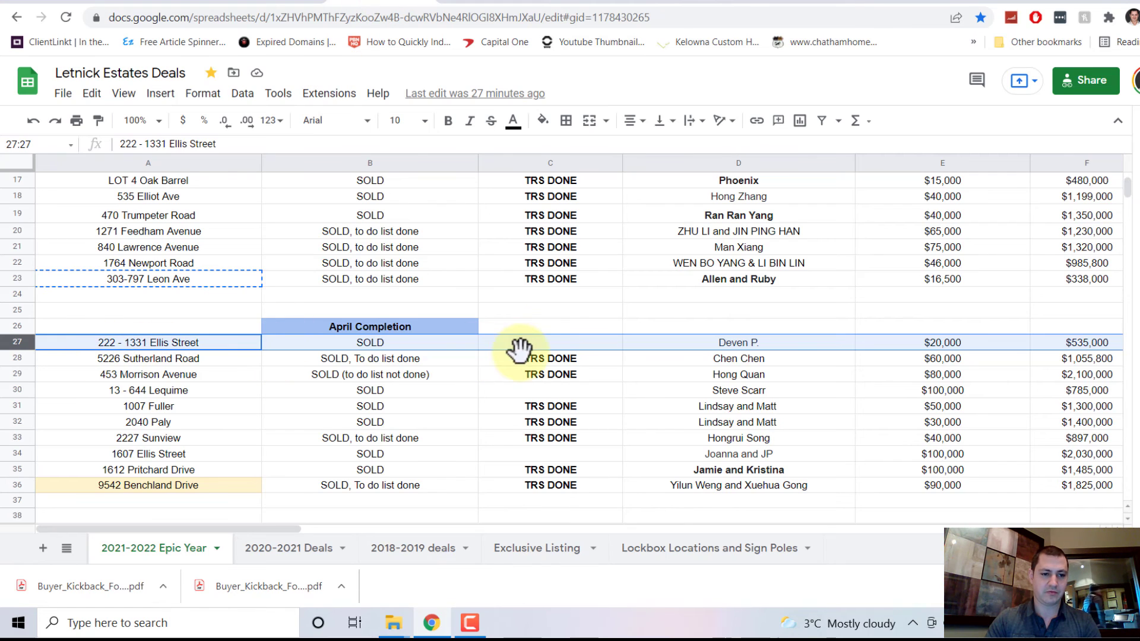
pyautogui.click(551, 361)
pyautogui.hotkey('ctrl', 'c')
pyautogui.click(547, 346)
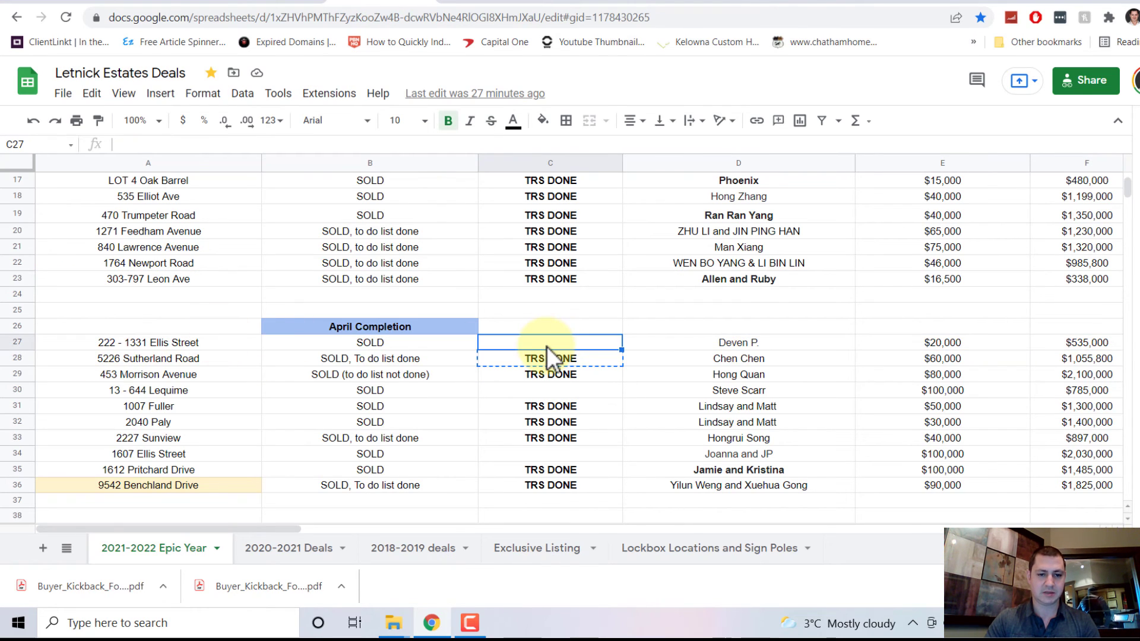
pyautogui.hotkey('ctrl', 'v')
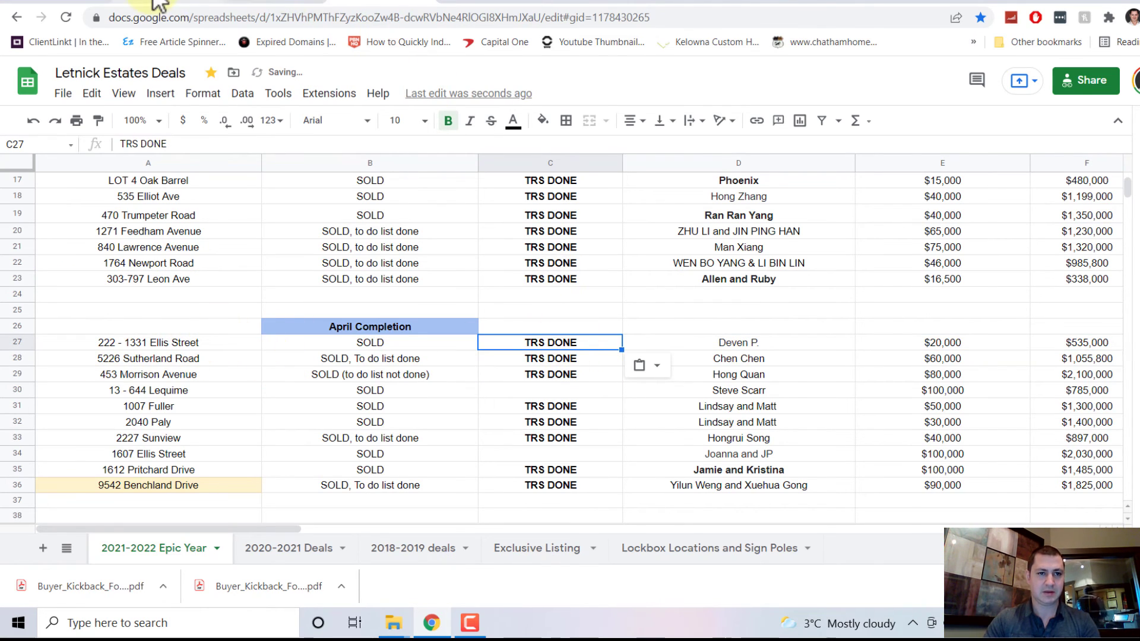
pyautogui.click(158, 4)
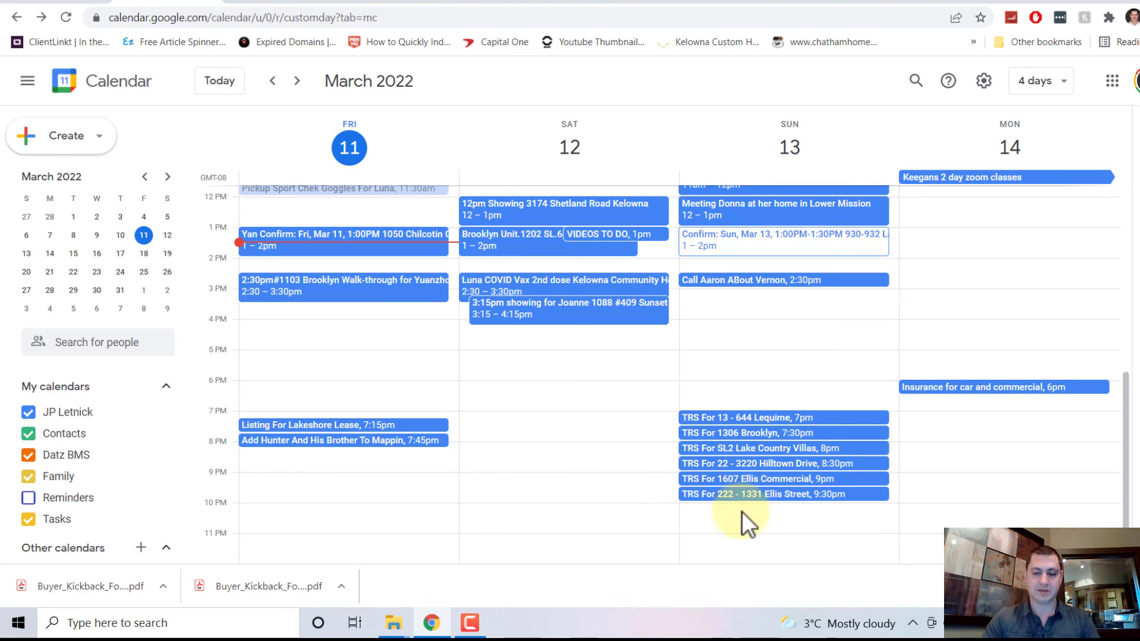
# Step: Drag the Ellis Street TRS event from Sunday 9:30pm to Friday, March 11 at 12pm
pyautogui.moveTo(753, 497); pyautogui.dragTo(340, 287)
pyautogui.scroll(1, 369, 293)
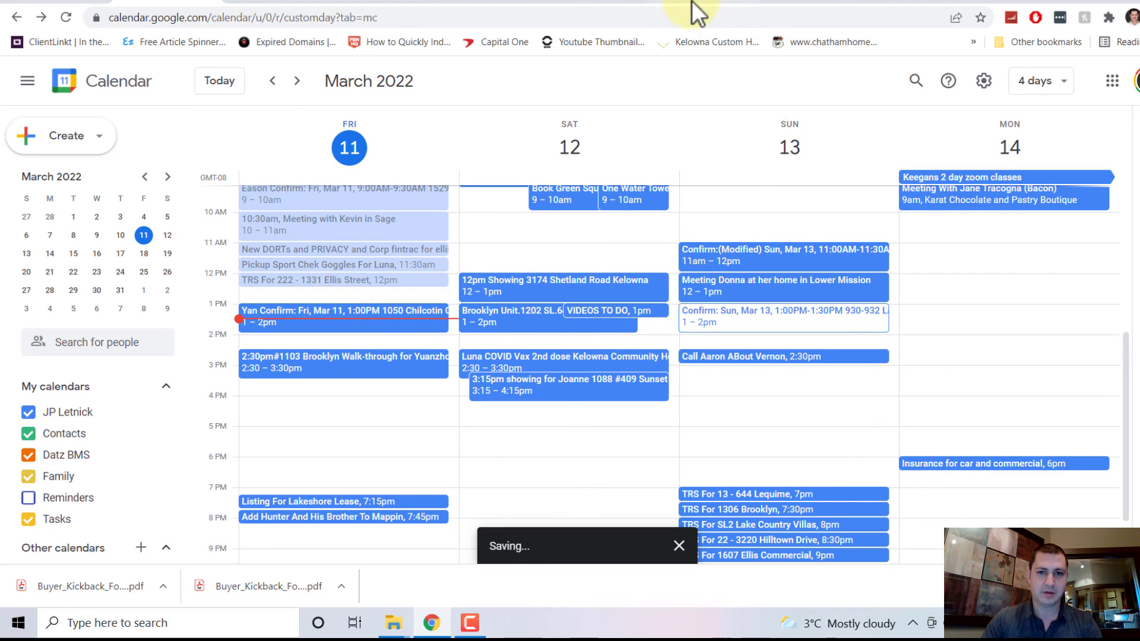
pyautogui.click(408, 9)
pyautogui.click(923, 109)
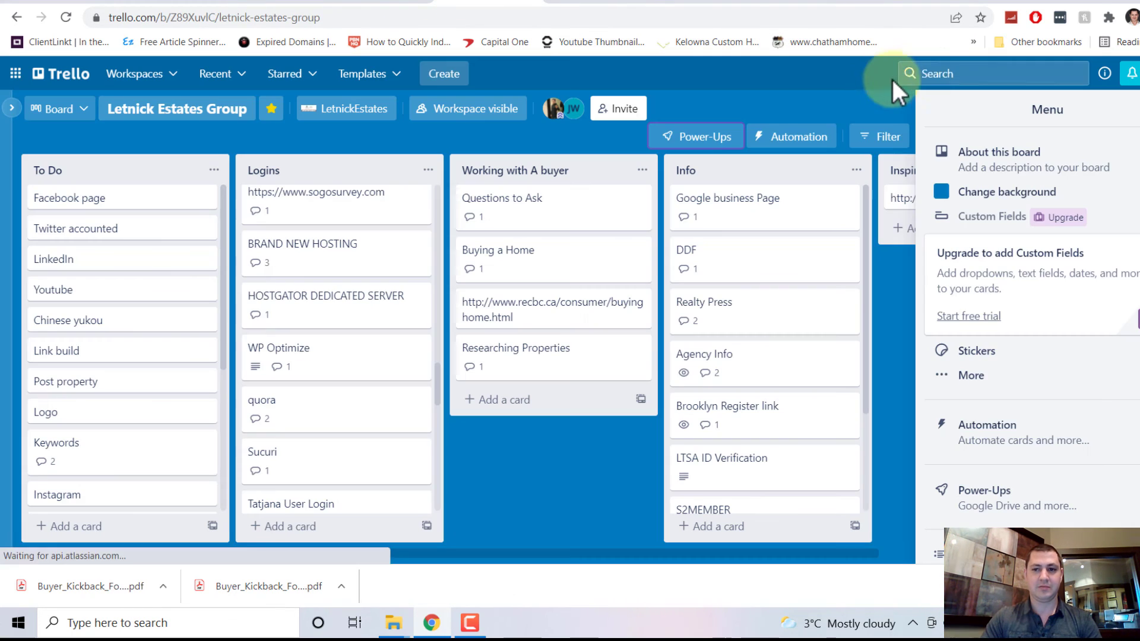
pyautogui.click(961, 76)
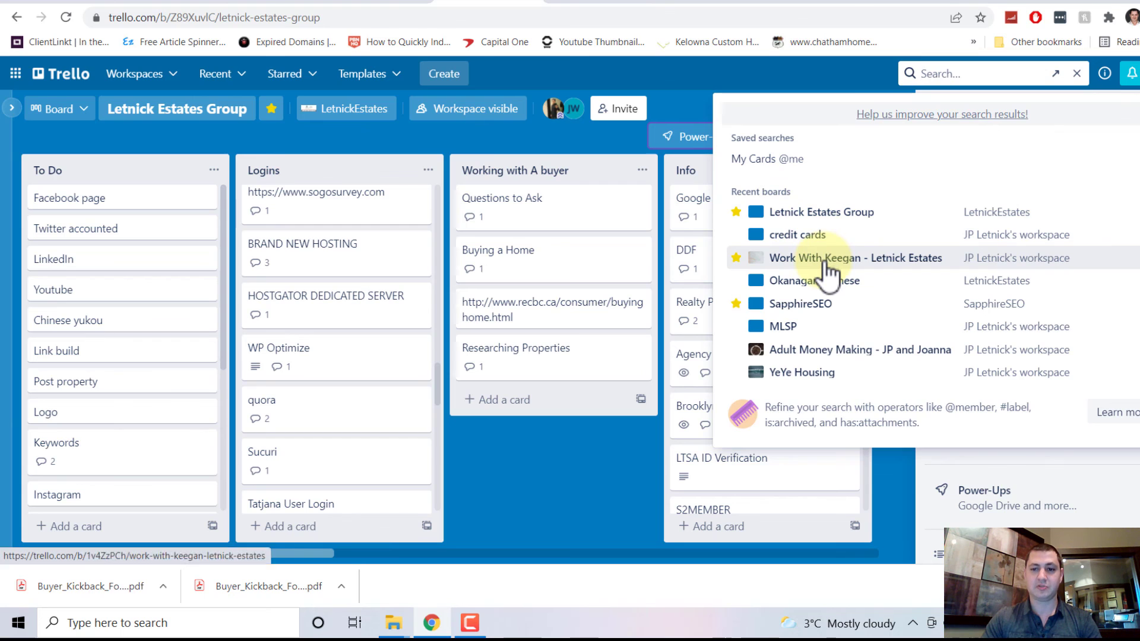
pyautogui.click(795, 254)
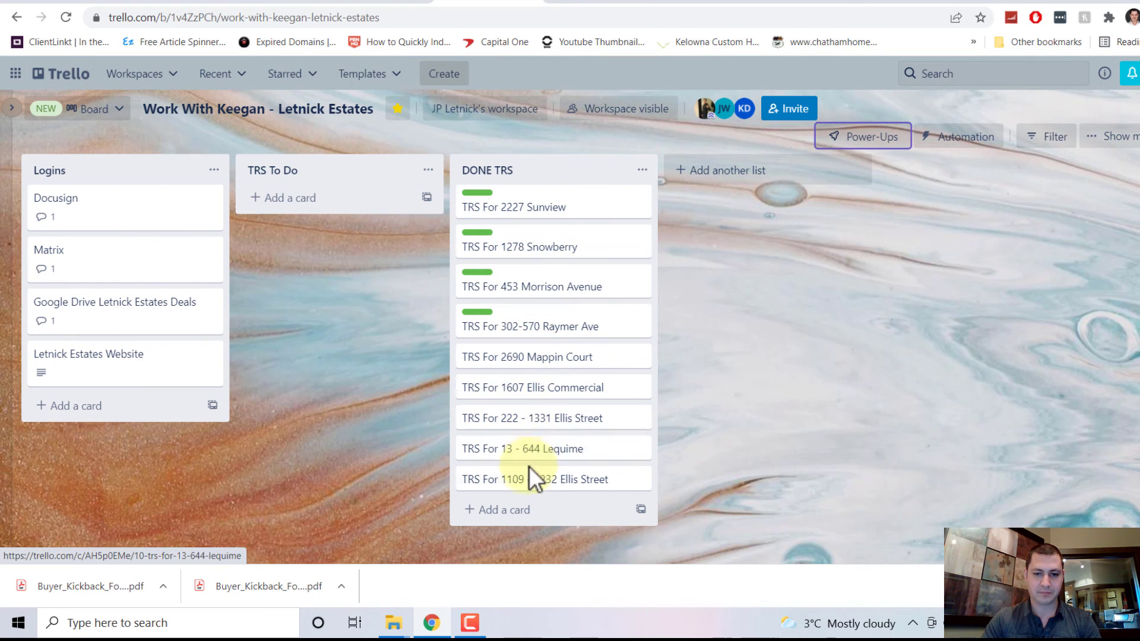
pyautogui.click(532, 420)
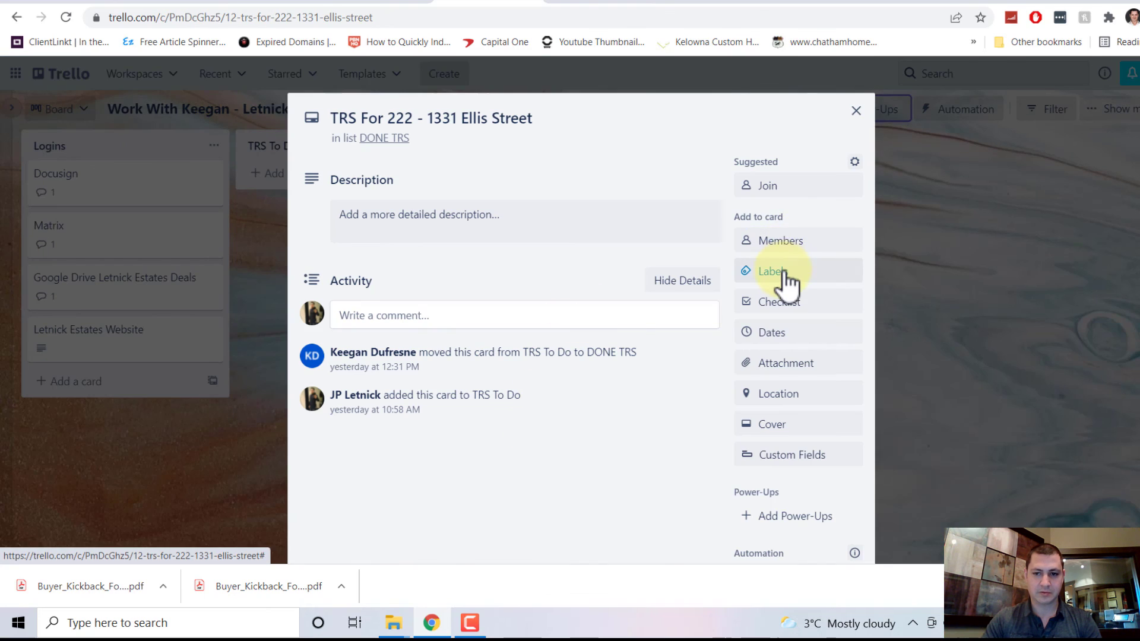
pyautogui.click(783, 275)
pyautogui.click(783, 232)
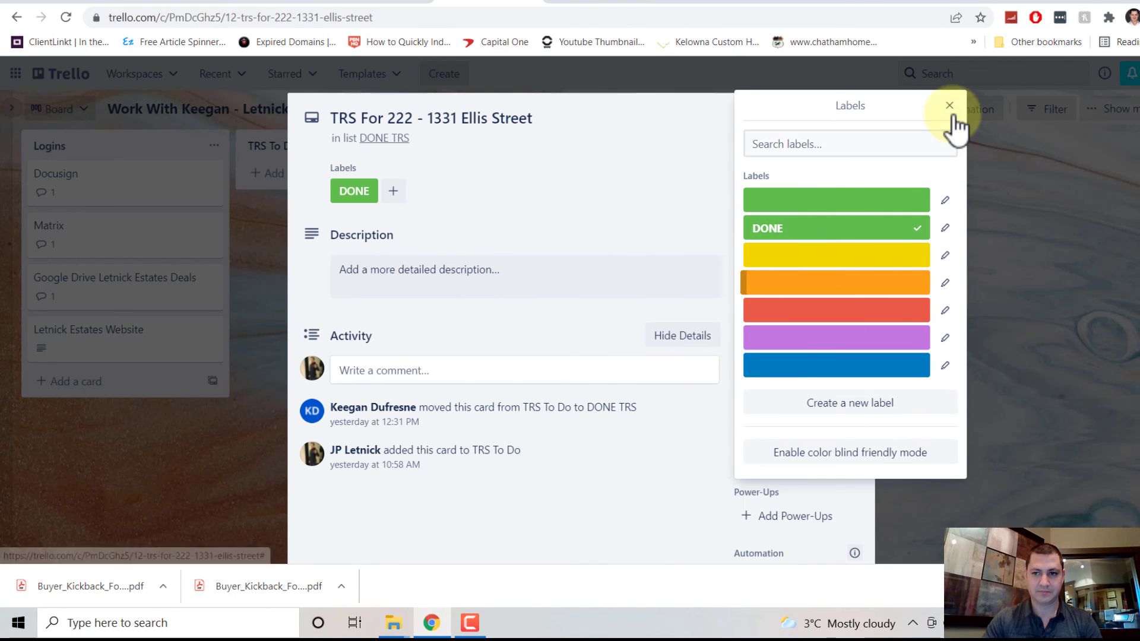
pyautogui.click(949, 105)
pyautogui.click(977, 233)
# Step: Move the Ellis Street, Raymer Ave, Morrison Avenue, Snowberry and Sunview cards to the DONE TRS bottom
pyautogui.moveTo(509, 420); pyautogui.dragTo(491, 491)
pyautogui.moveTo(488, 332); pyautogui.dragTo(509, 496)
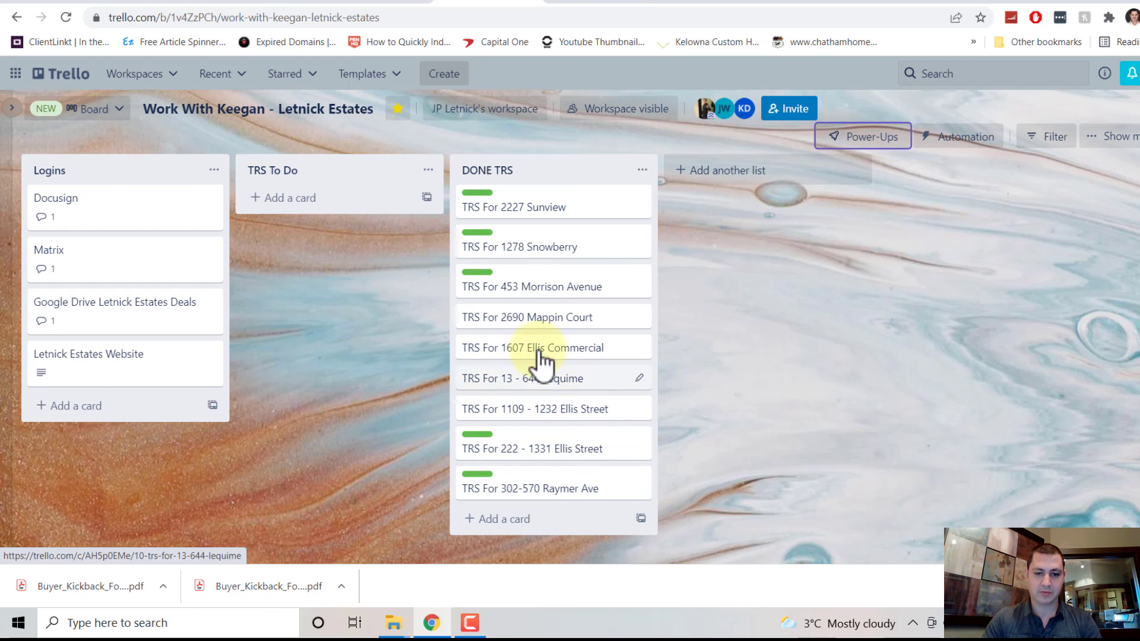
pyautogui.moveTo(522, 287); pyautogui.dragTo(517, 495)
pyautogui.moveTo(517, 255); pyautogui.dragTo(508, 493)
pyautogui.moveTo(514, 205); pyautogui.dragTo(511, 493)
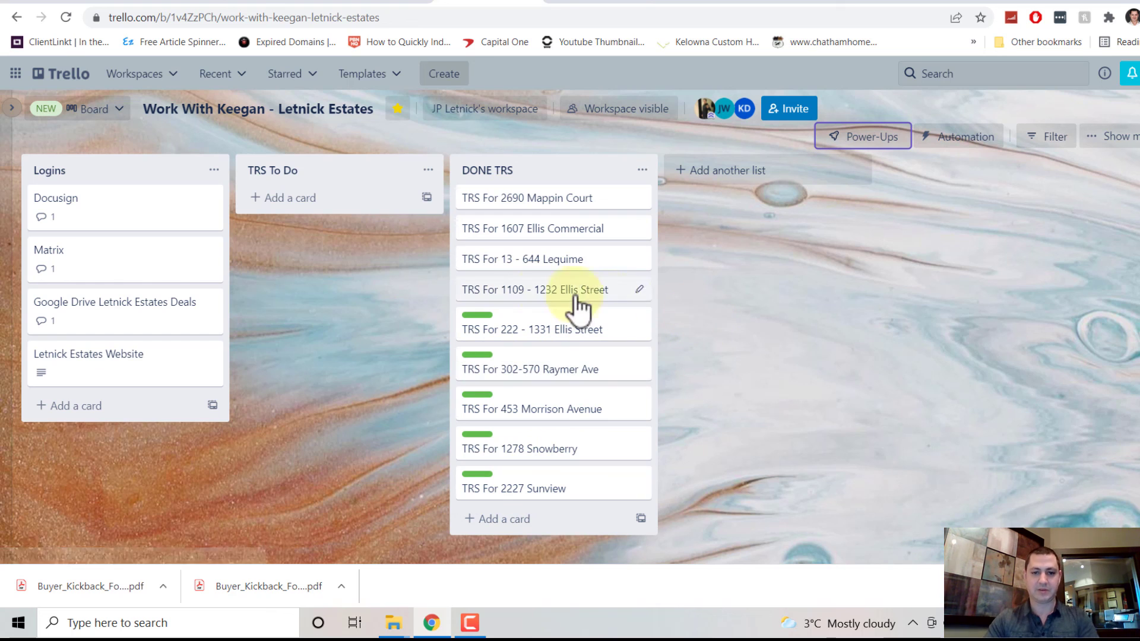